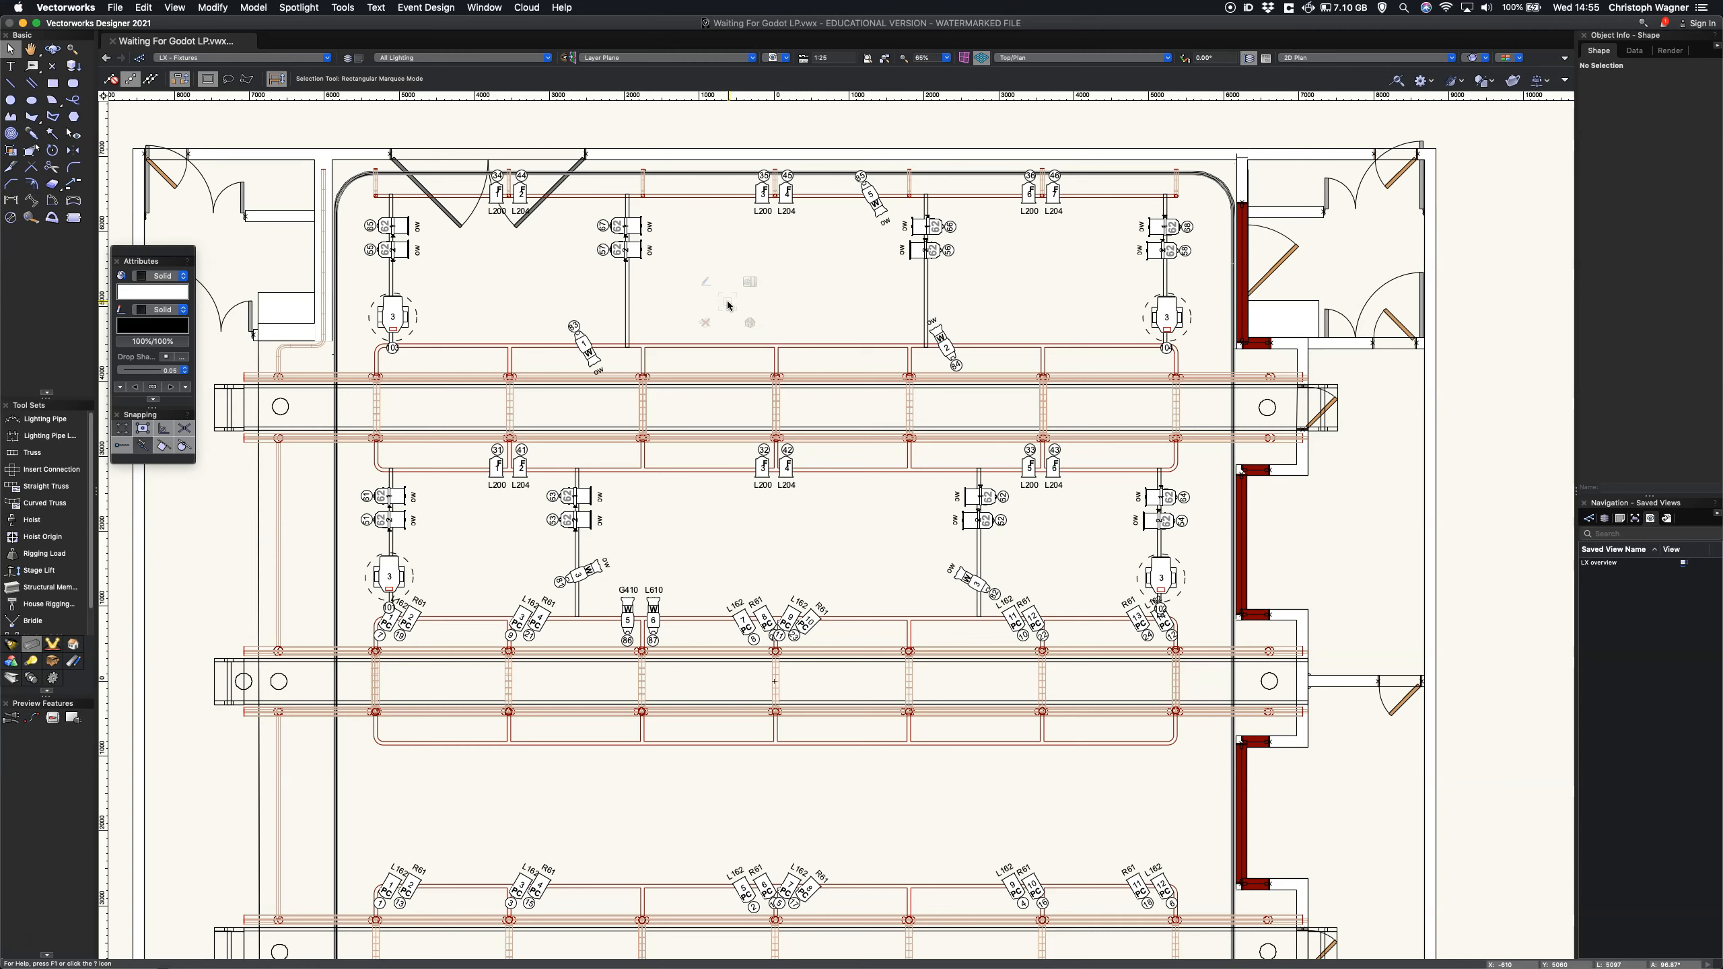
# Step: Open the resource manager and search all libraries for "iris"
pyautogui.click(729, 304)
pyautogui.press('super+r')
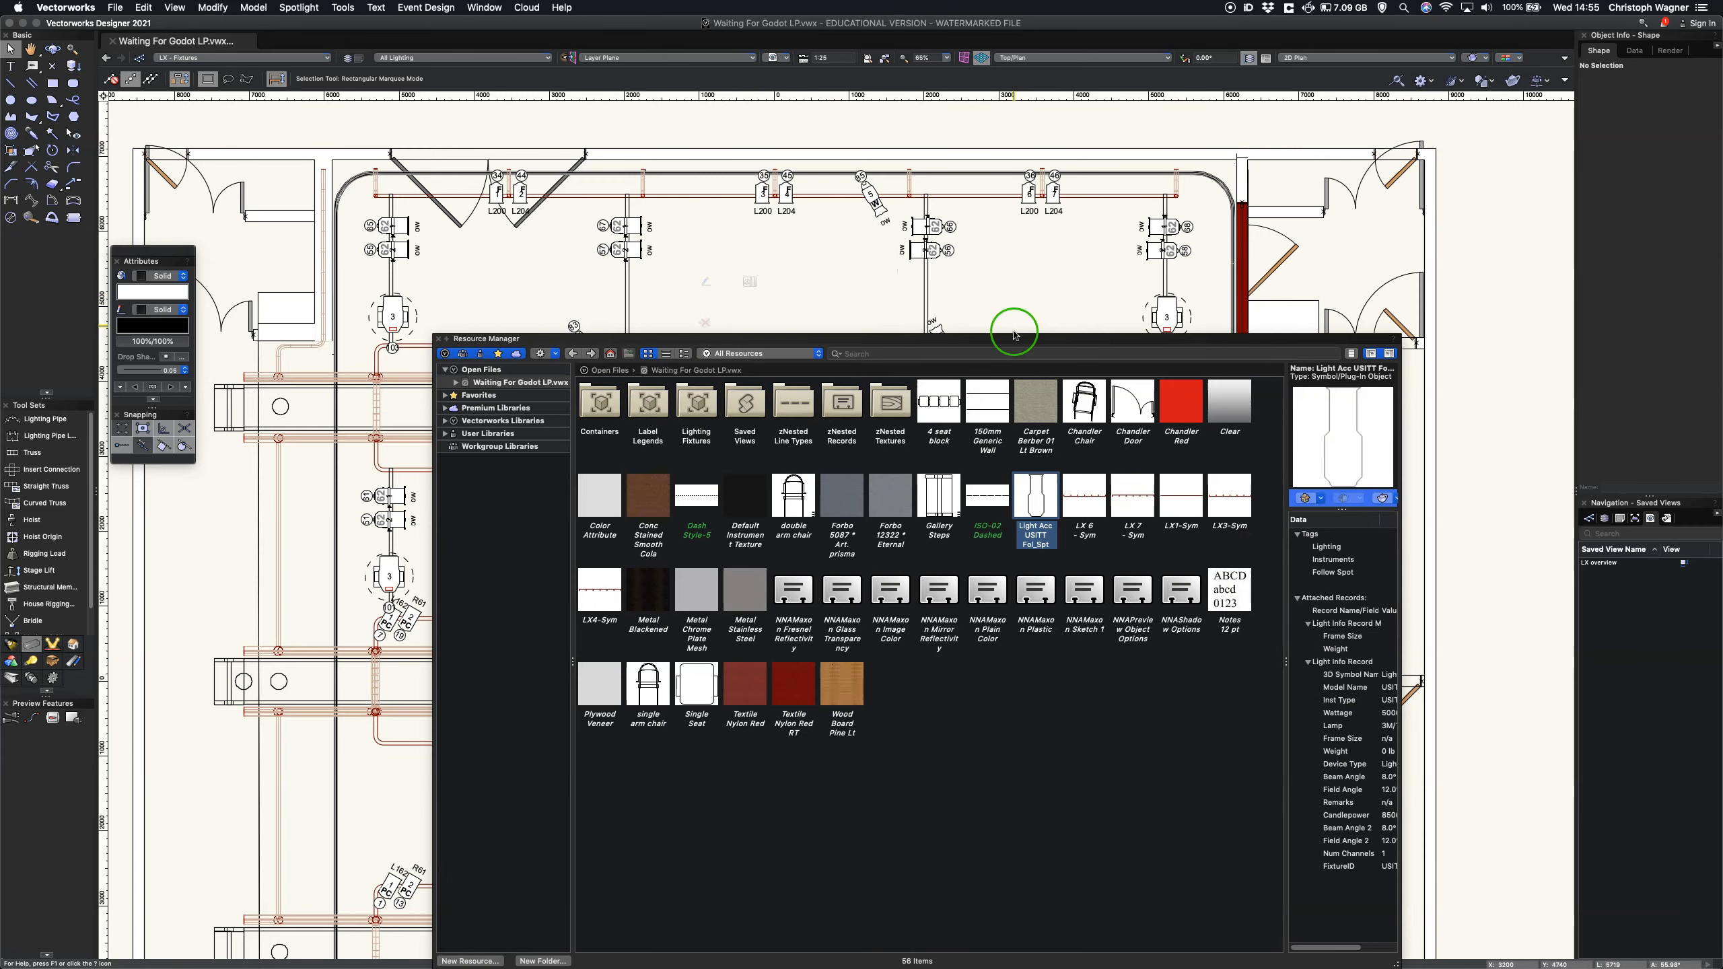
pyautogui.click(1001, 354)
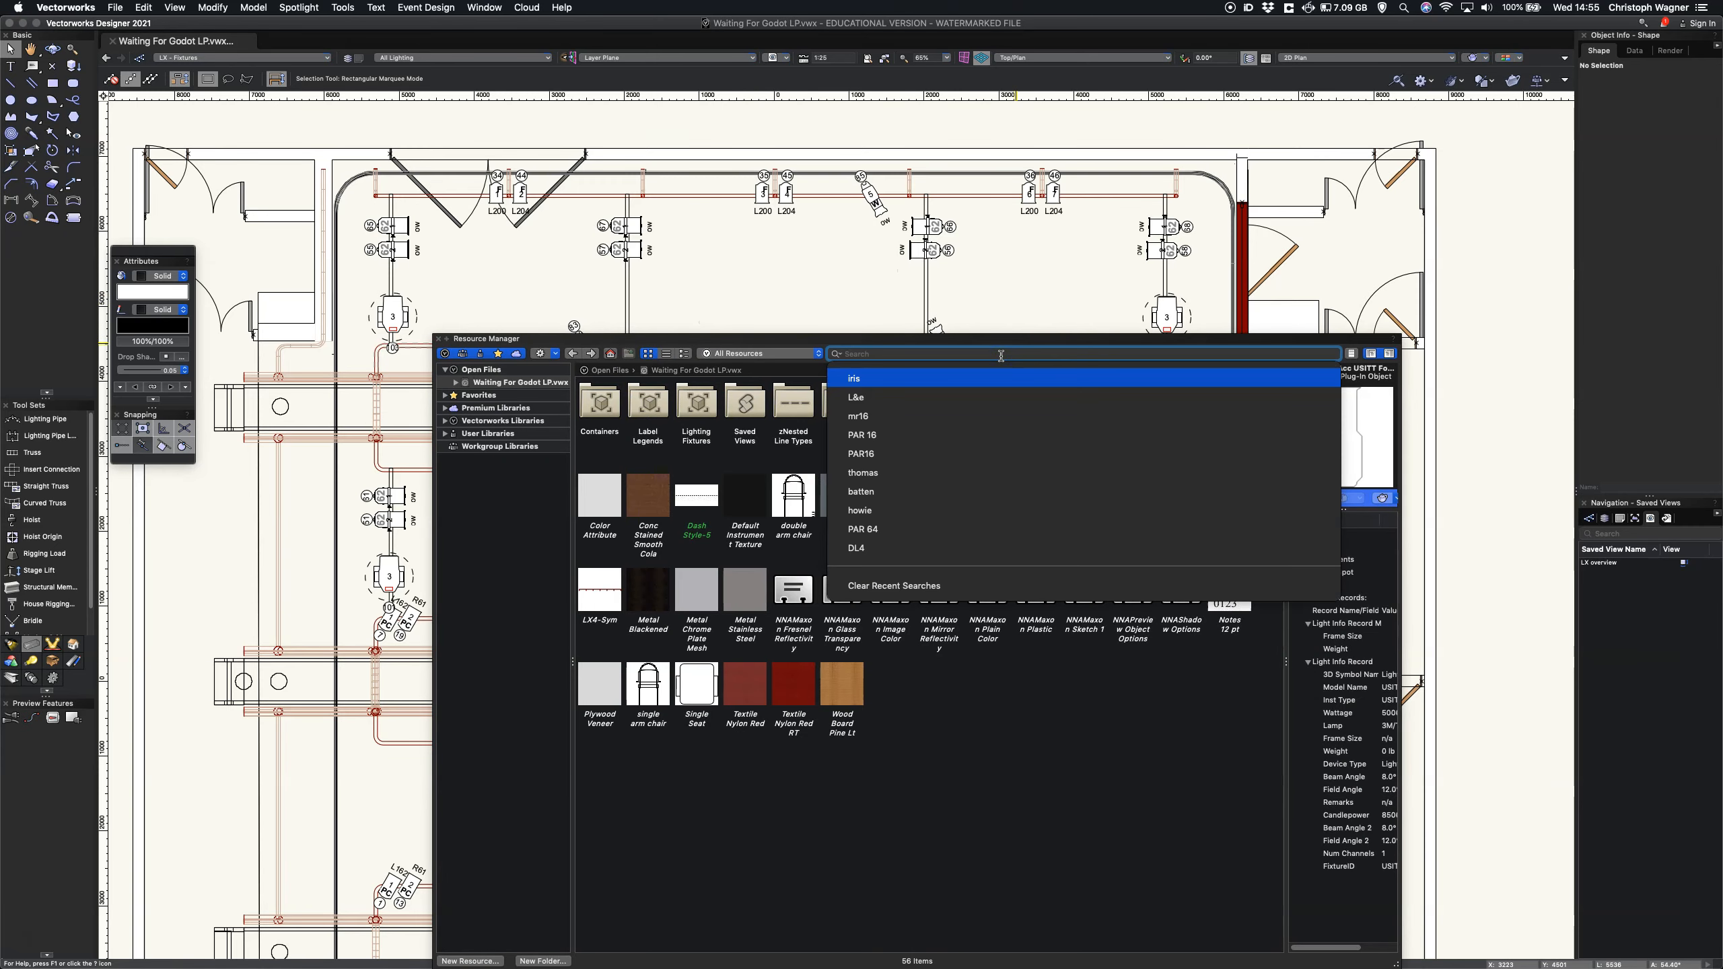
pyautogui.write('ris')
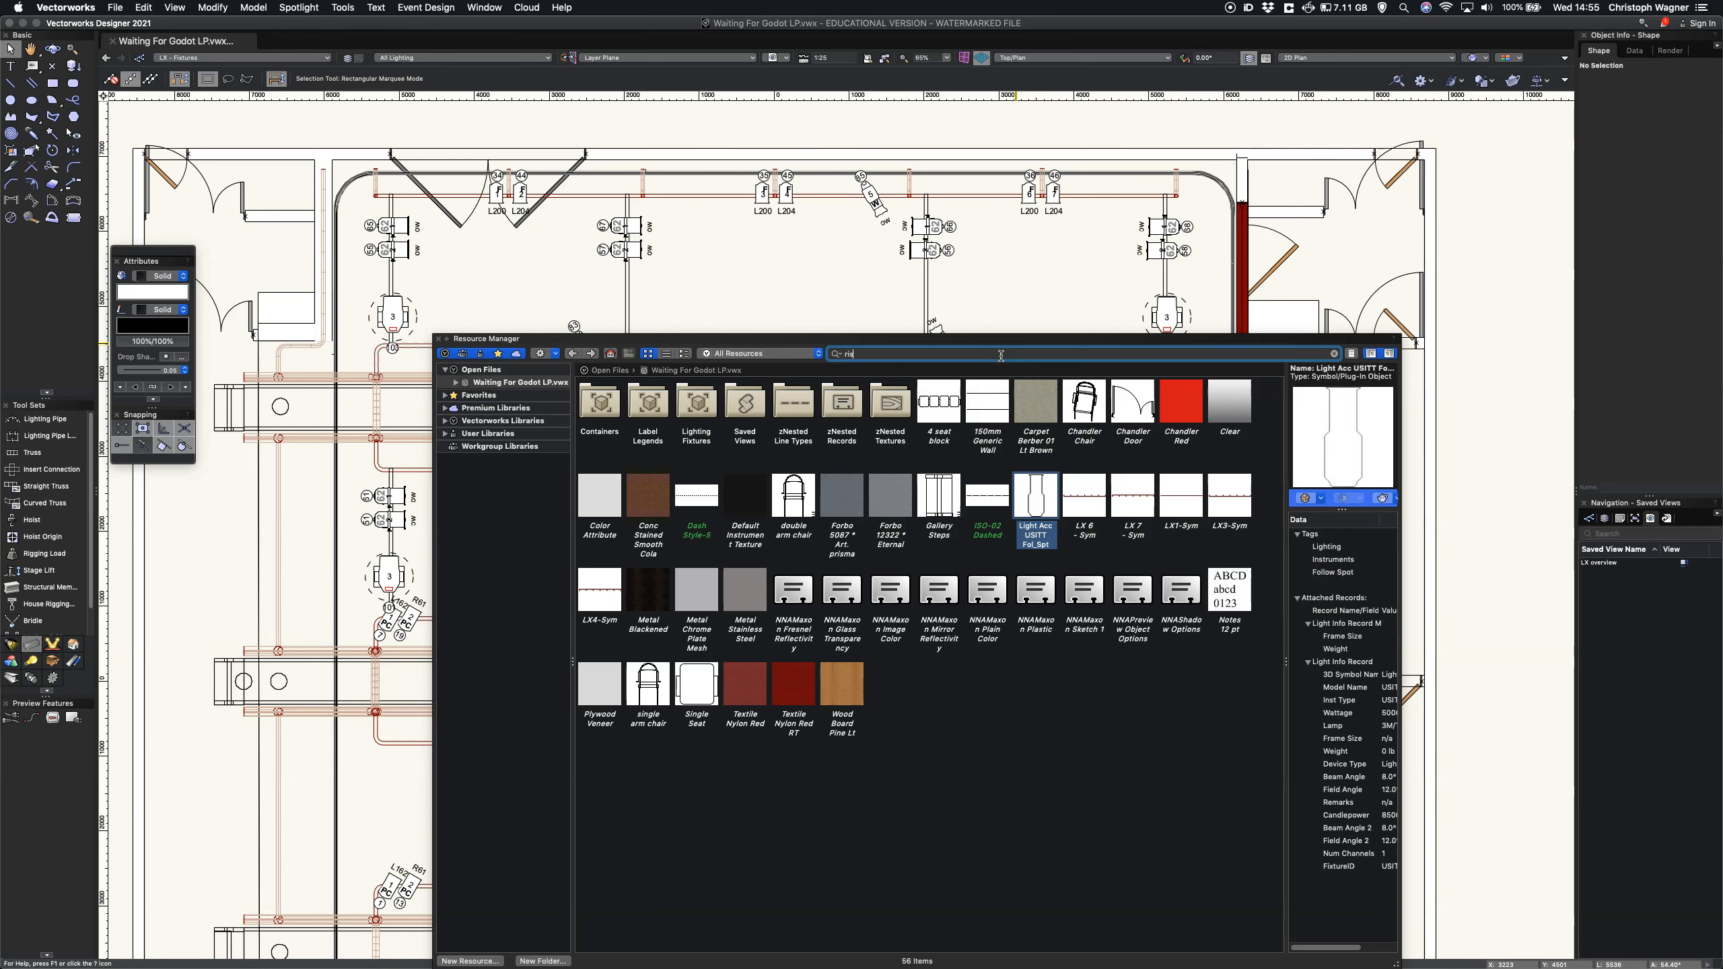
pyautogui.write('ris')
pyautogui.press('Return')
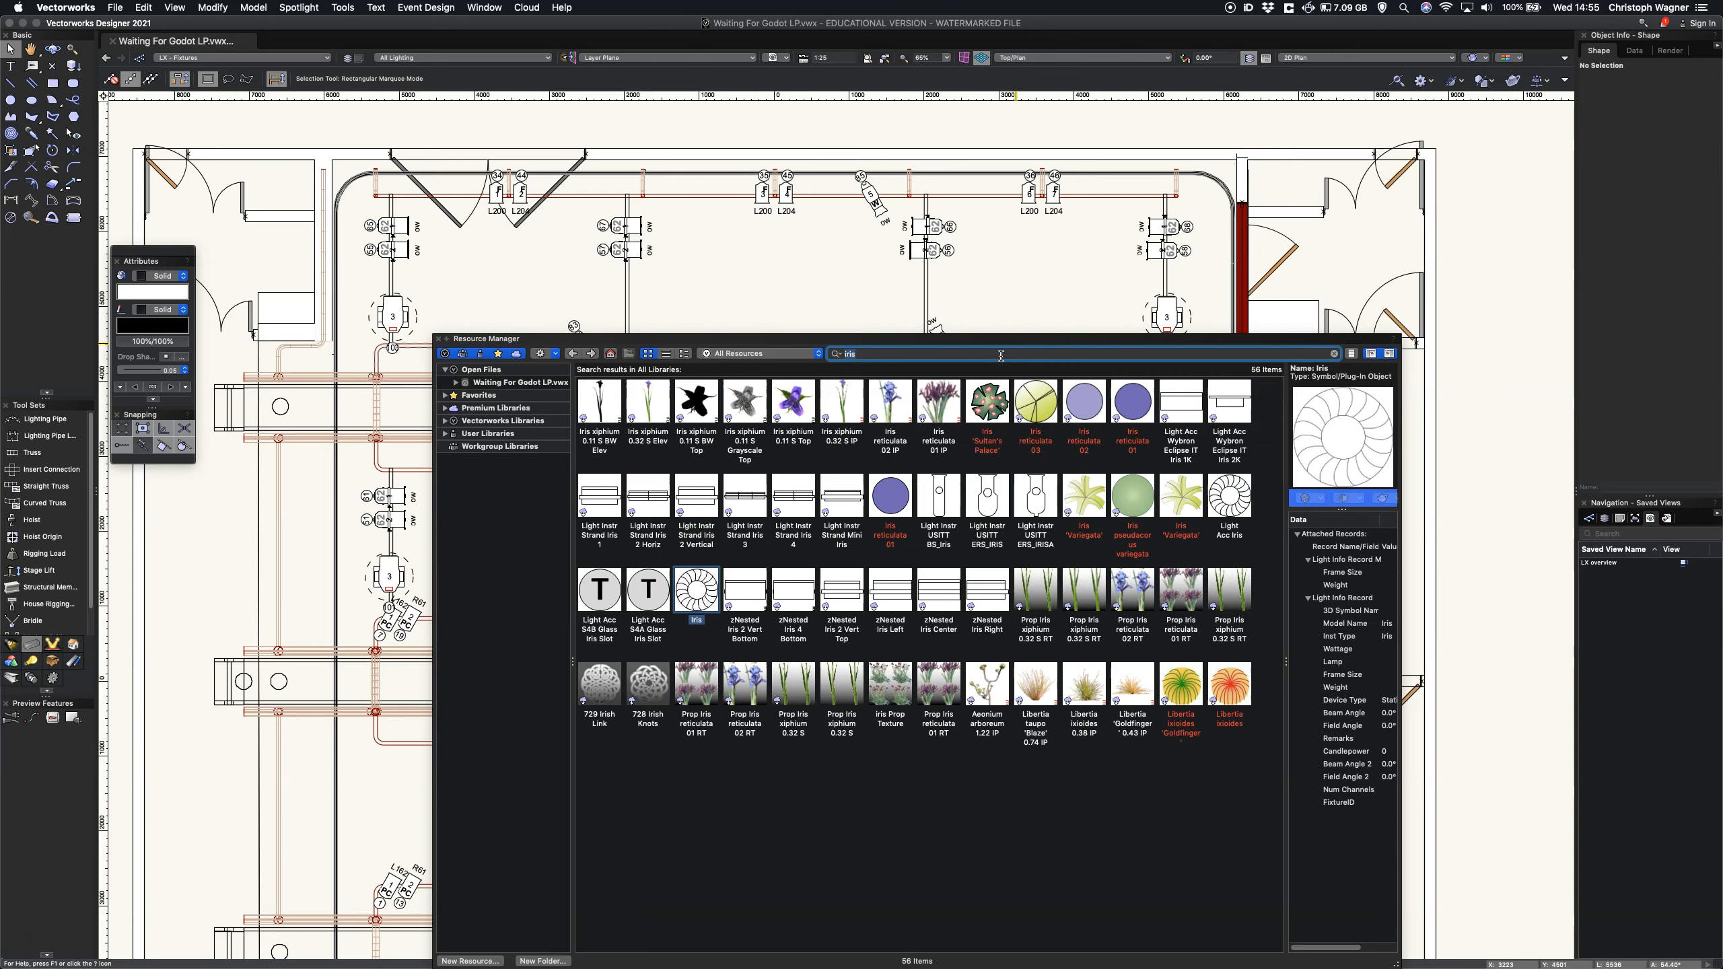
# Step: Import the Light Acc Iris symbol into the Lighting Fixtures folder of the Waiting For Godot file
pyautogui.rightClick(1229, 499)
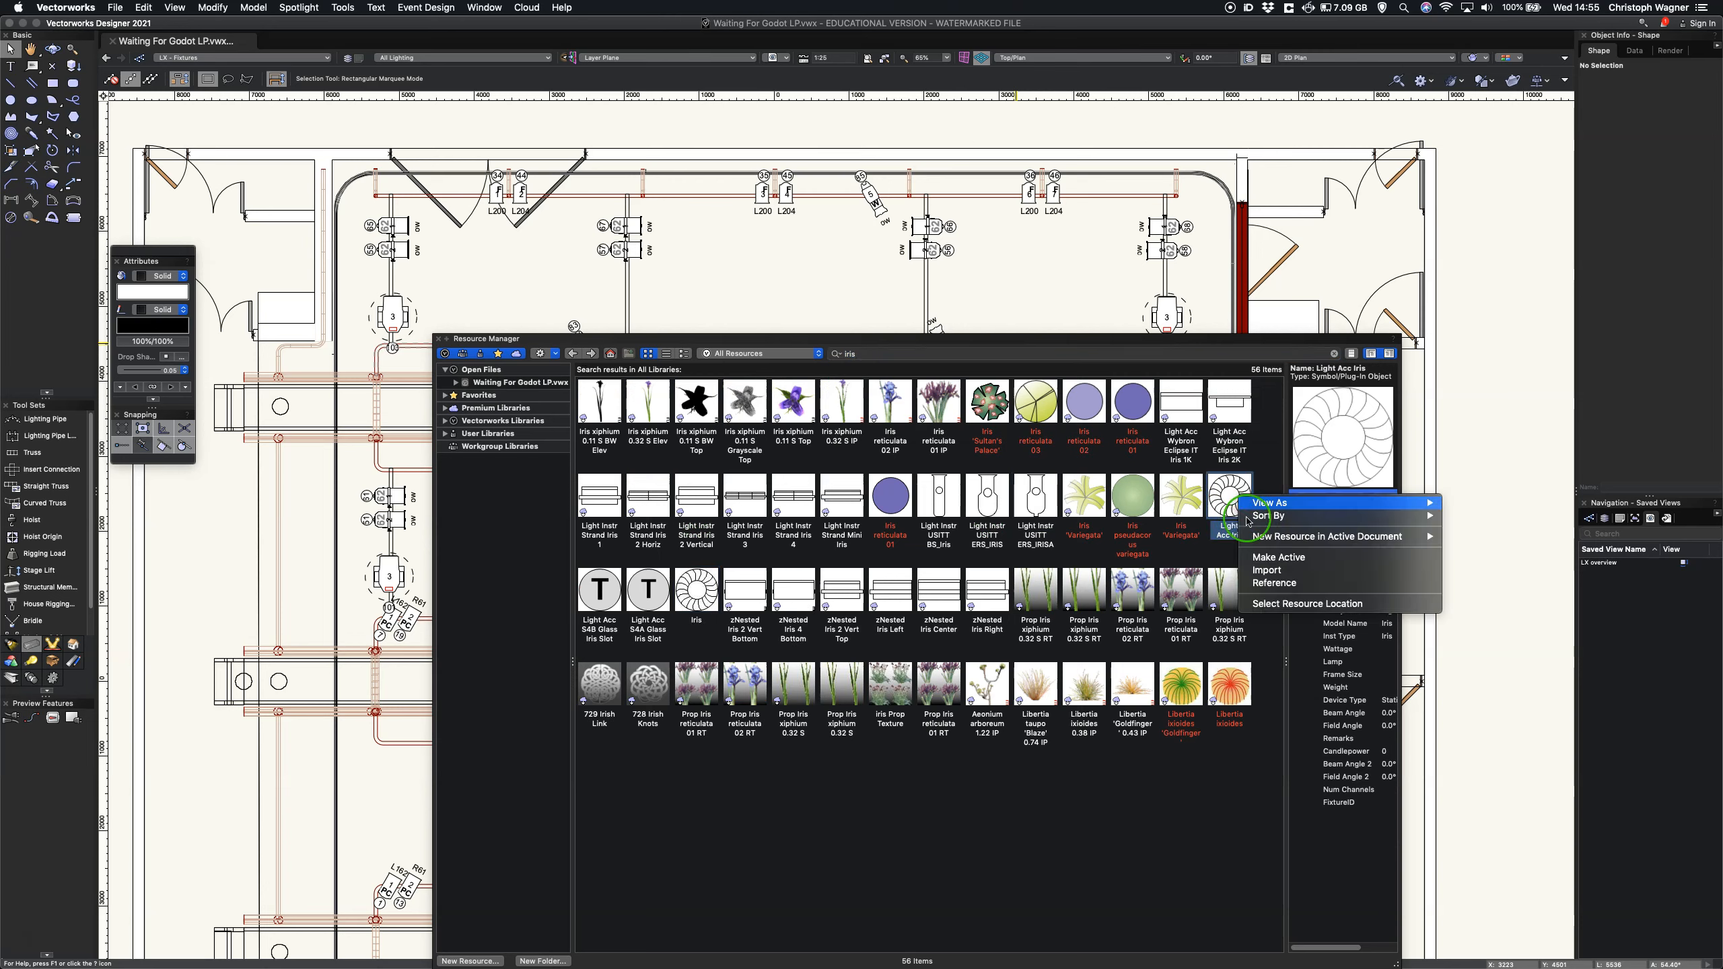
pyautogui.click(1260, 569)
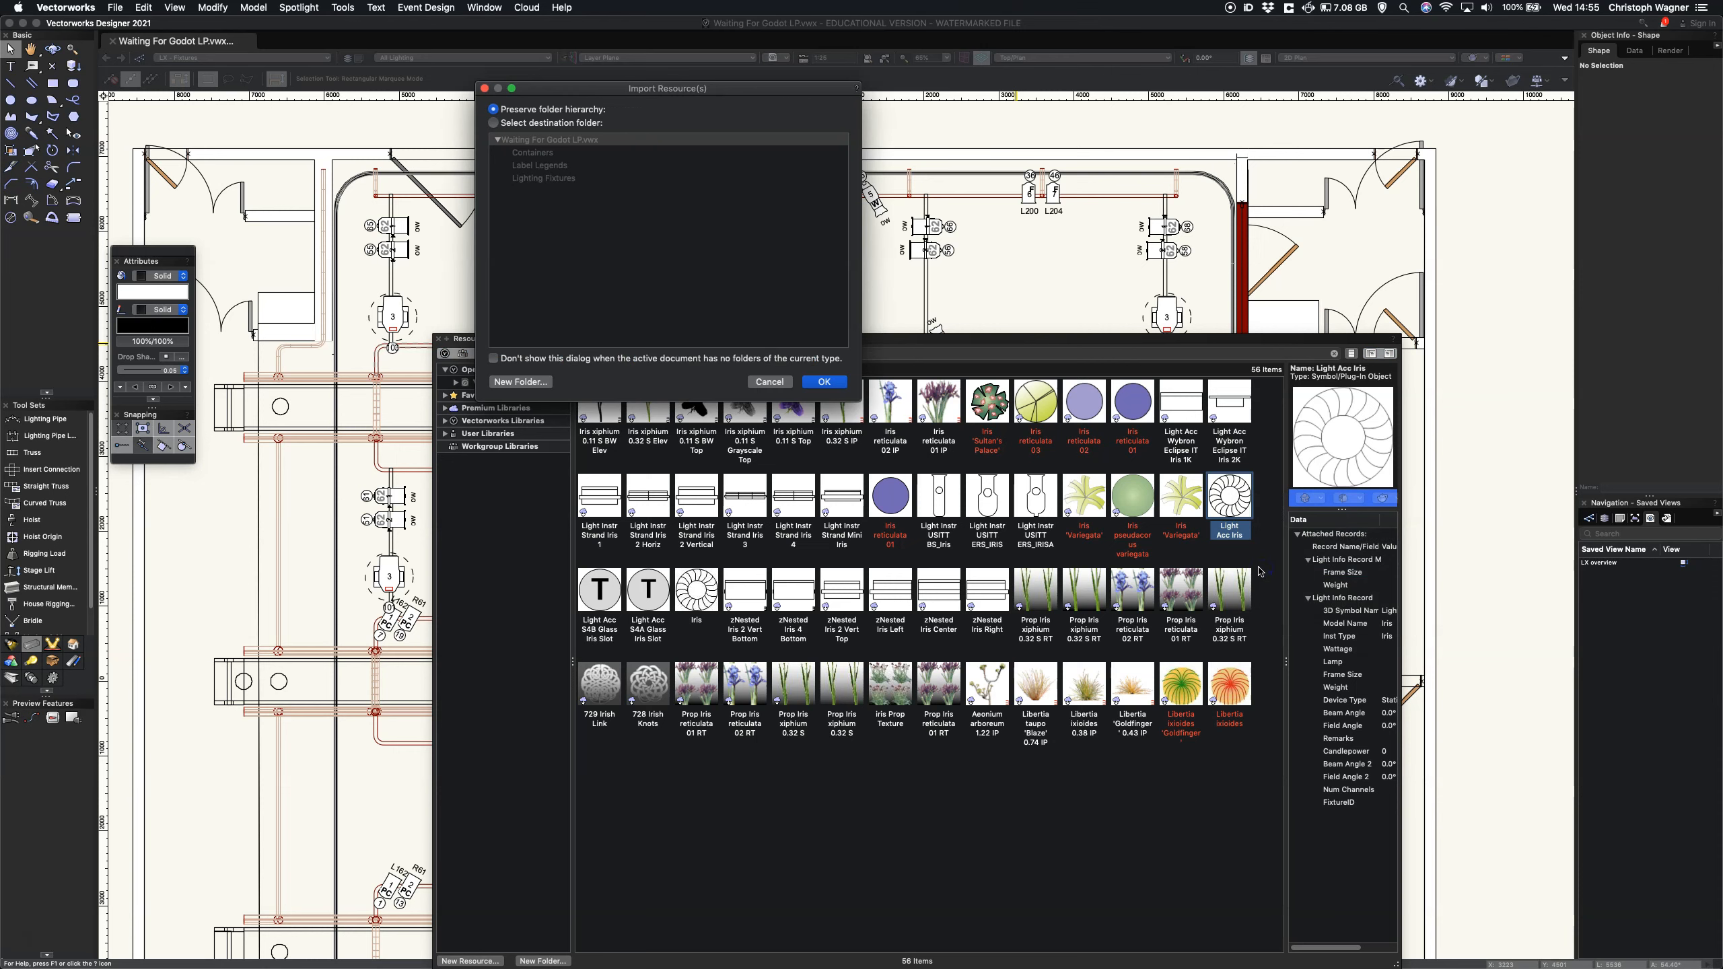
pyautogui.click(508, 125)
pyautogui.click(535, 179)
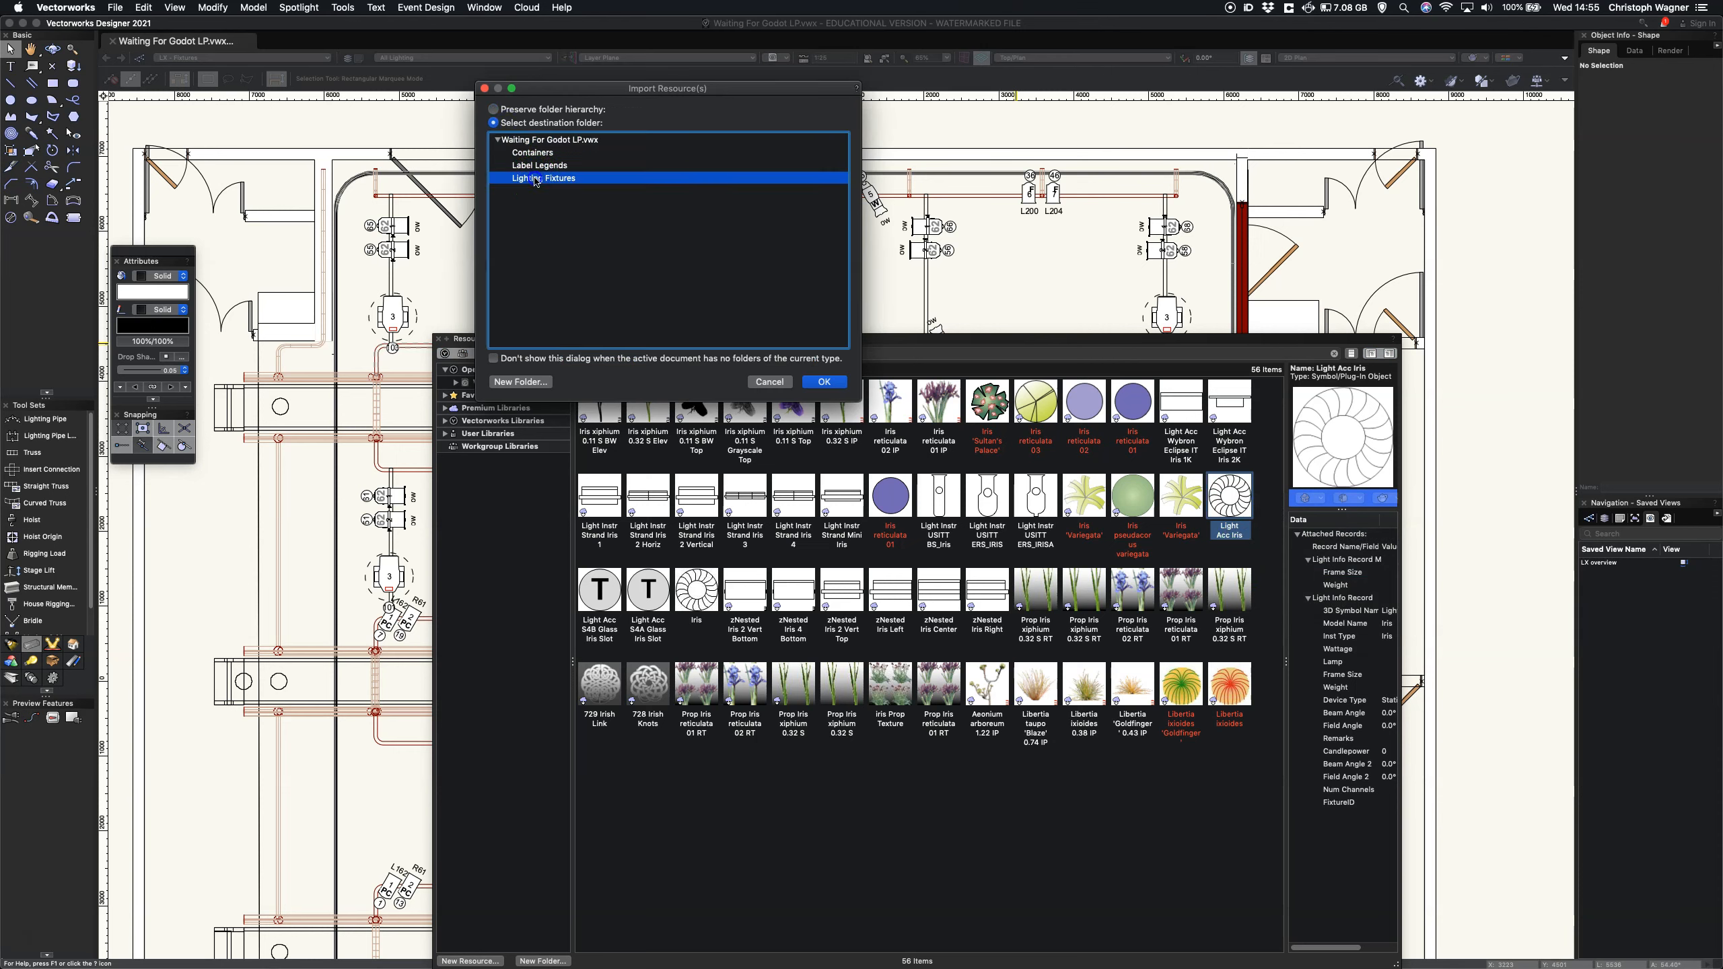
pyautogui.click(826, 382)
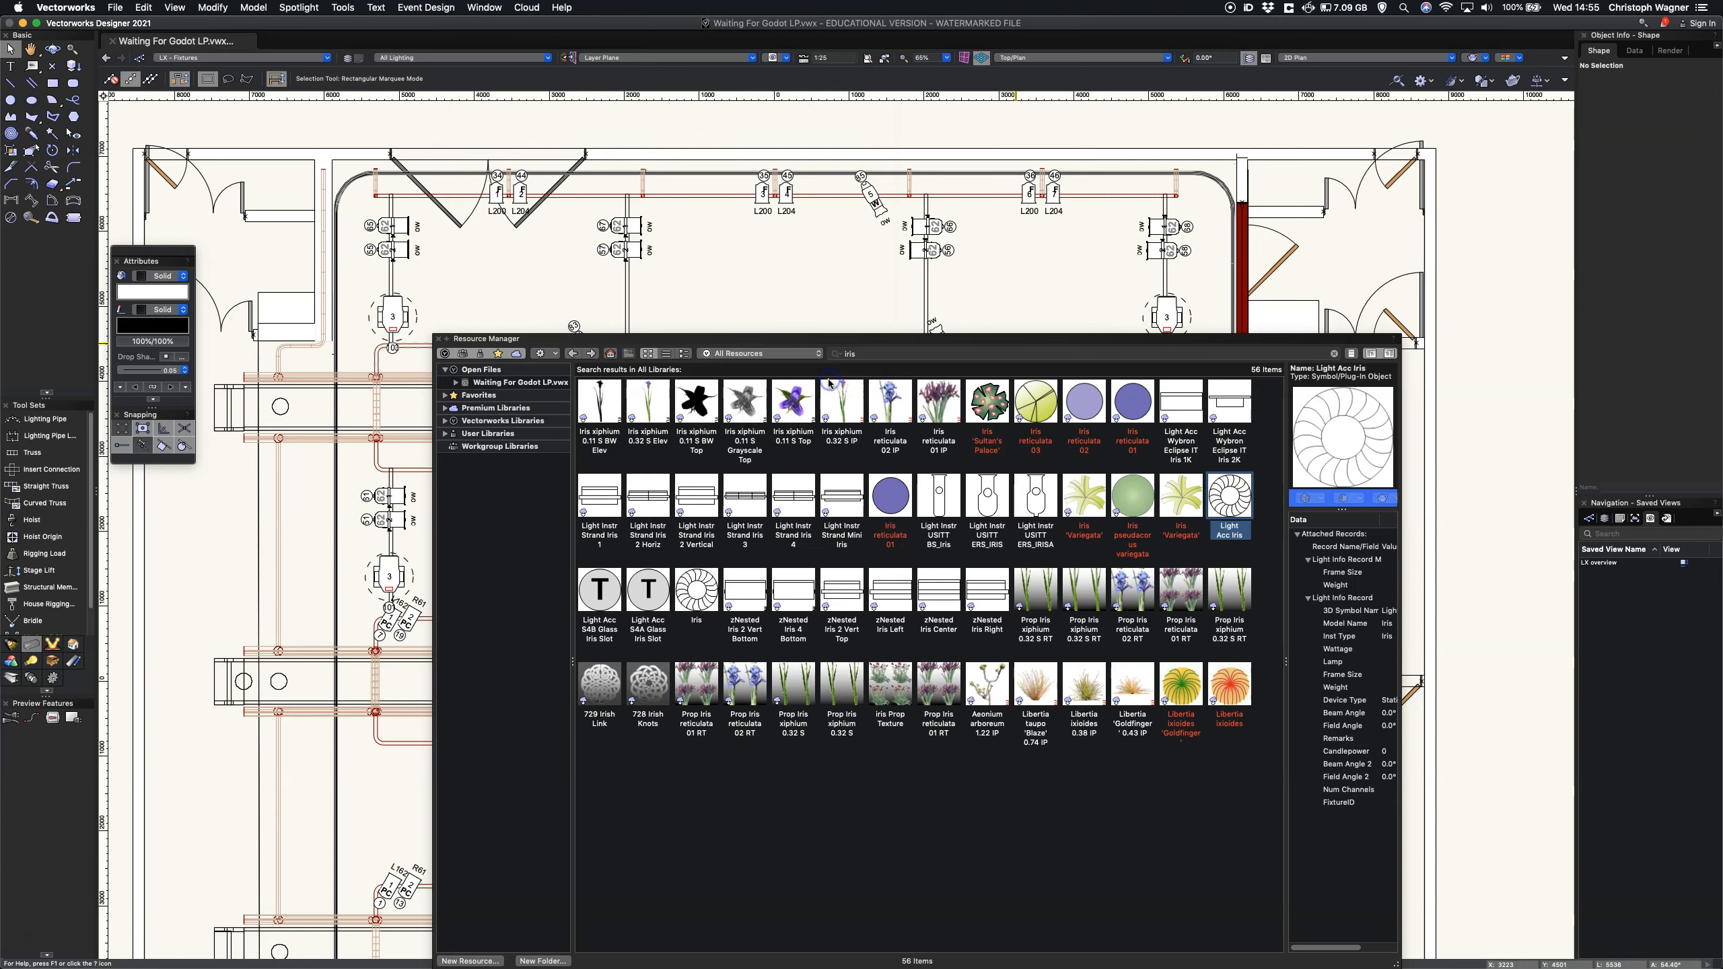
# Step: Activate the Light Acc Iris symbol from the file's Lighting Fixtures folder for placement and hide the resource manager
pyautogui.click(458, 384)
pyautogui.click(503, 420)
pyautogui.doubleClick(601, 406)
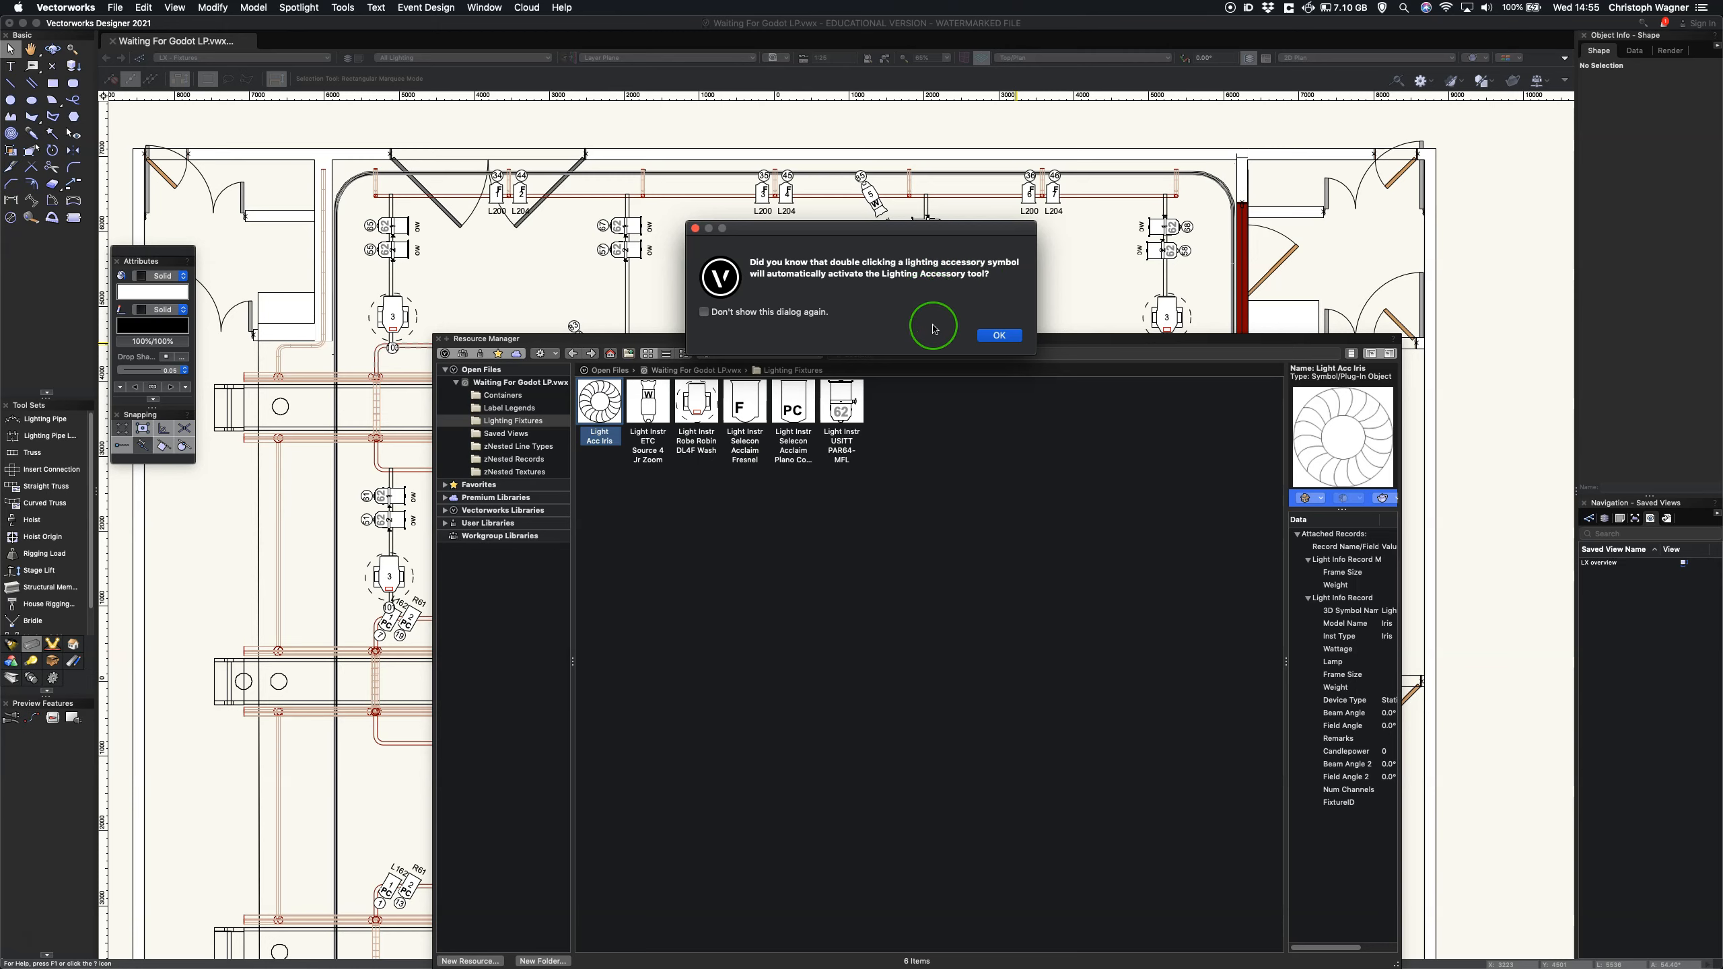
pyautogui.click(996, 337)
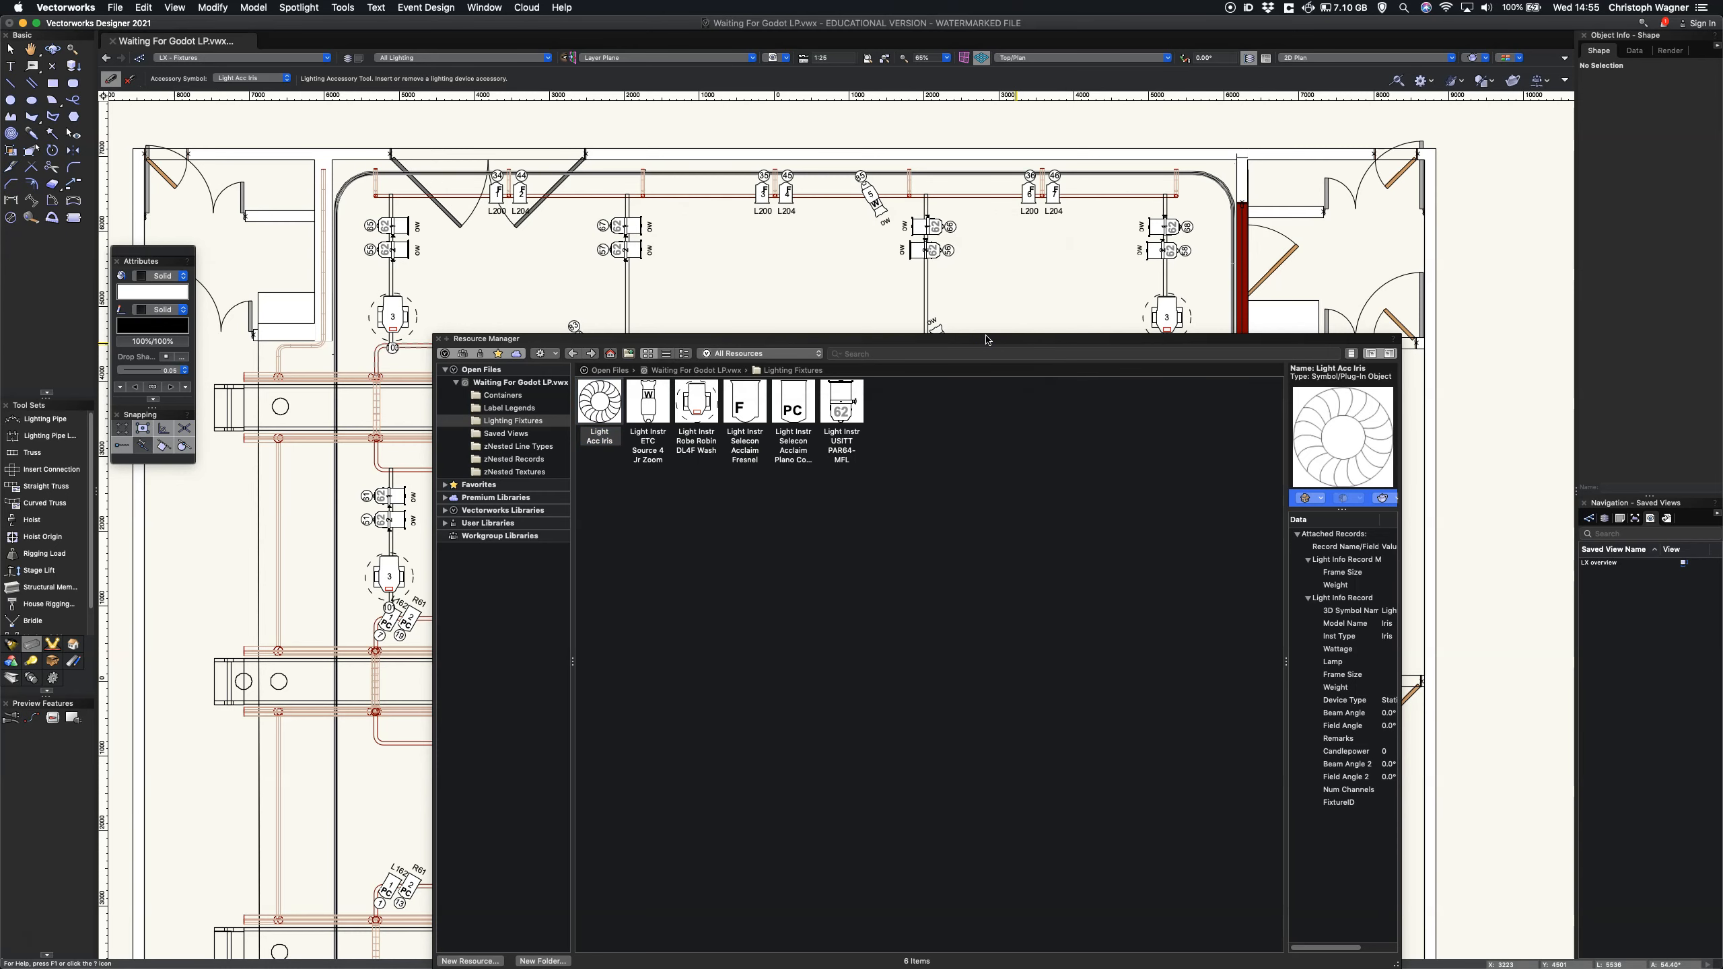
pyautogui.press('super+r')
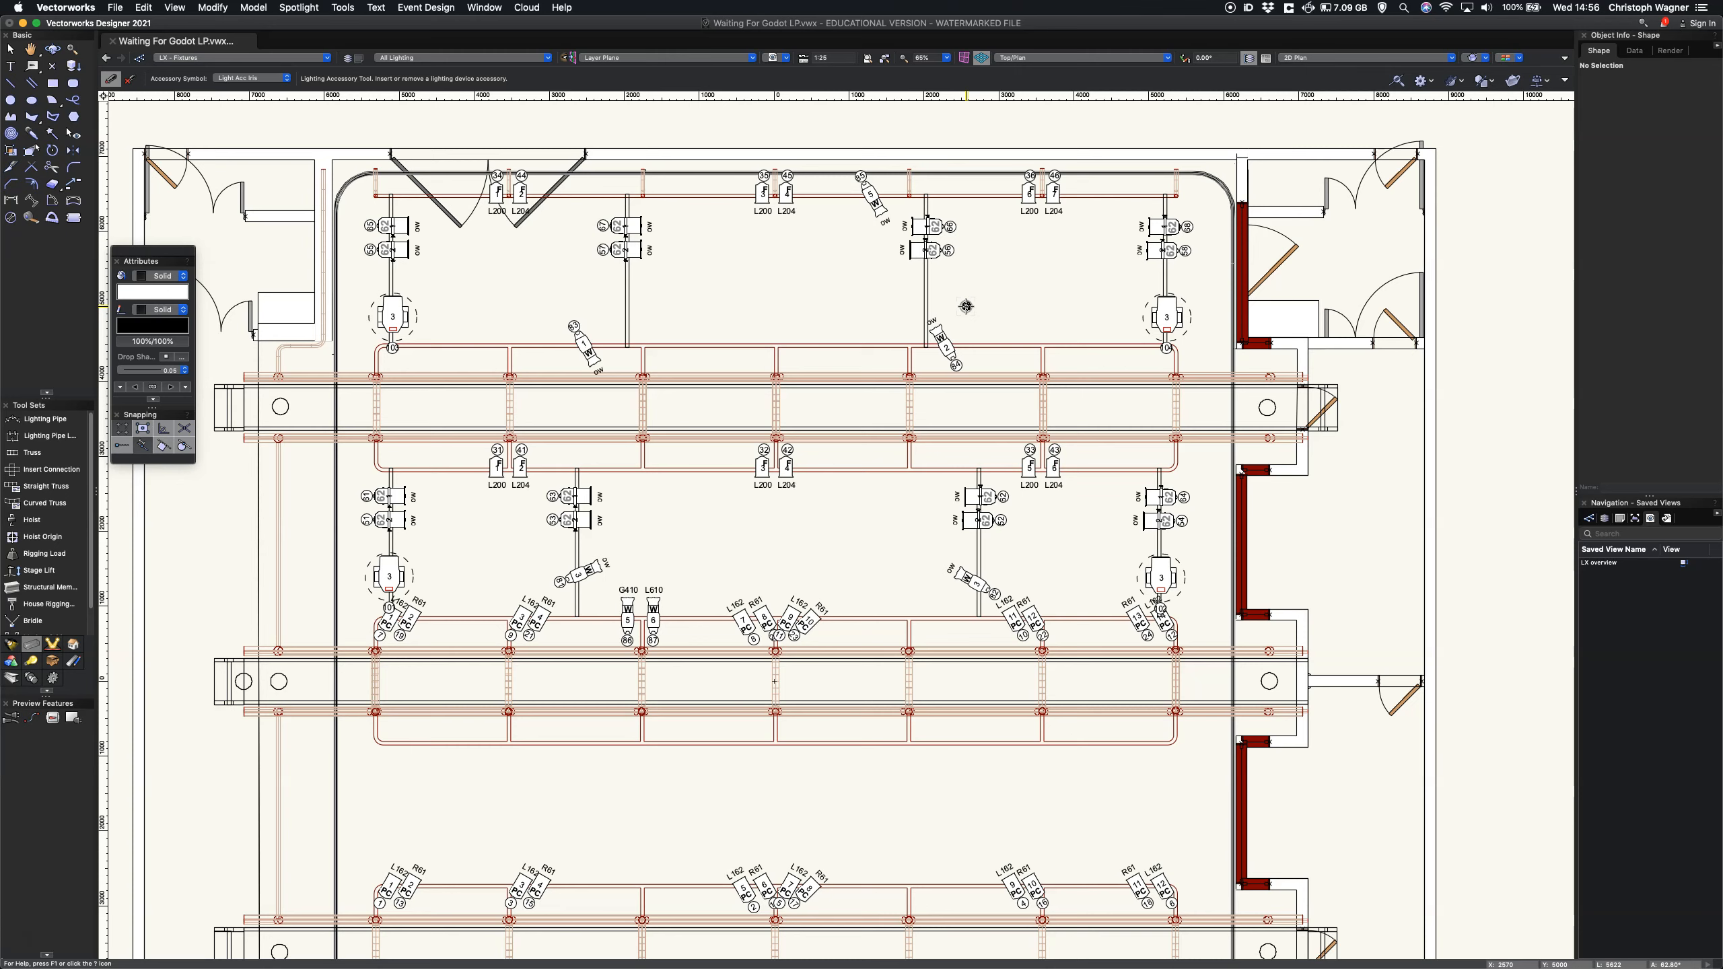
# Step: Attach the iris accessory to the front of the channel 84 fixture, then return to the Selection tool
pyautogui.scroll(2, 944, 343)
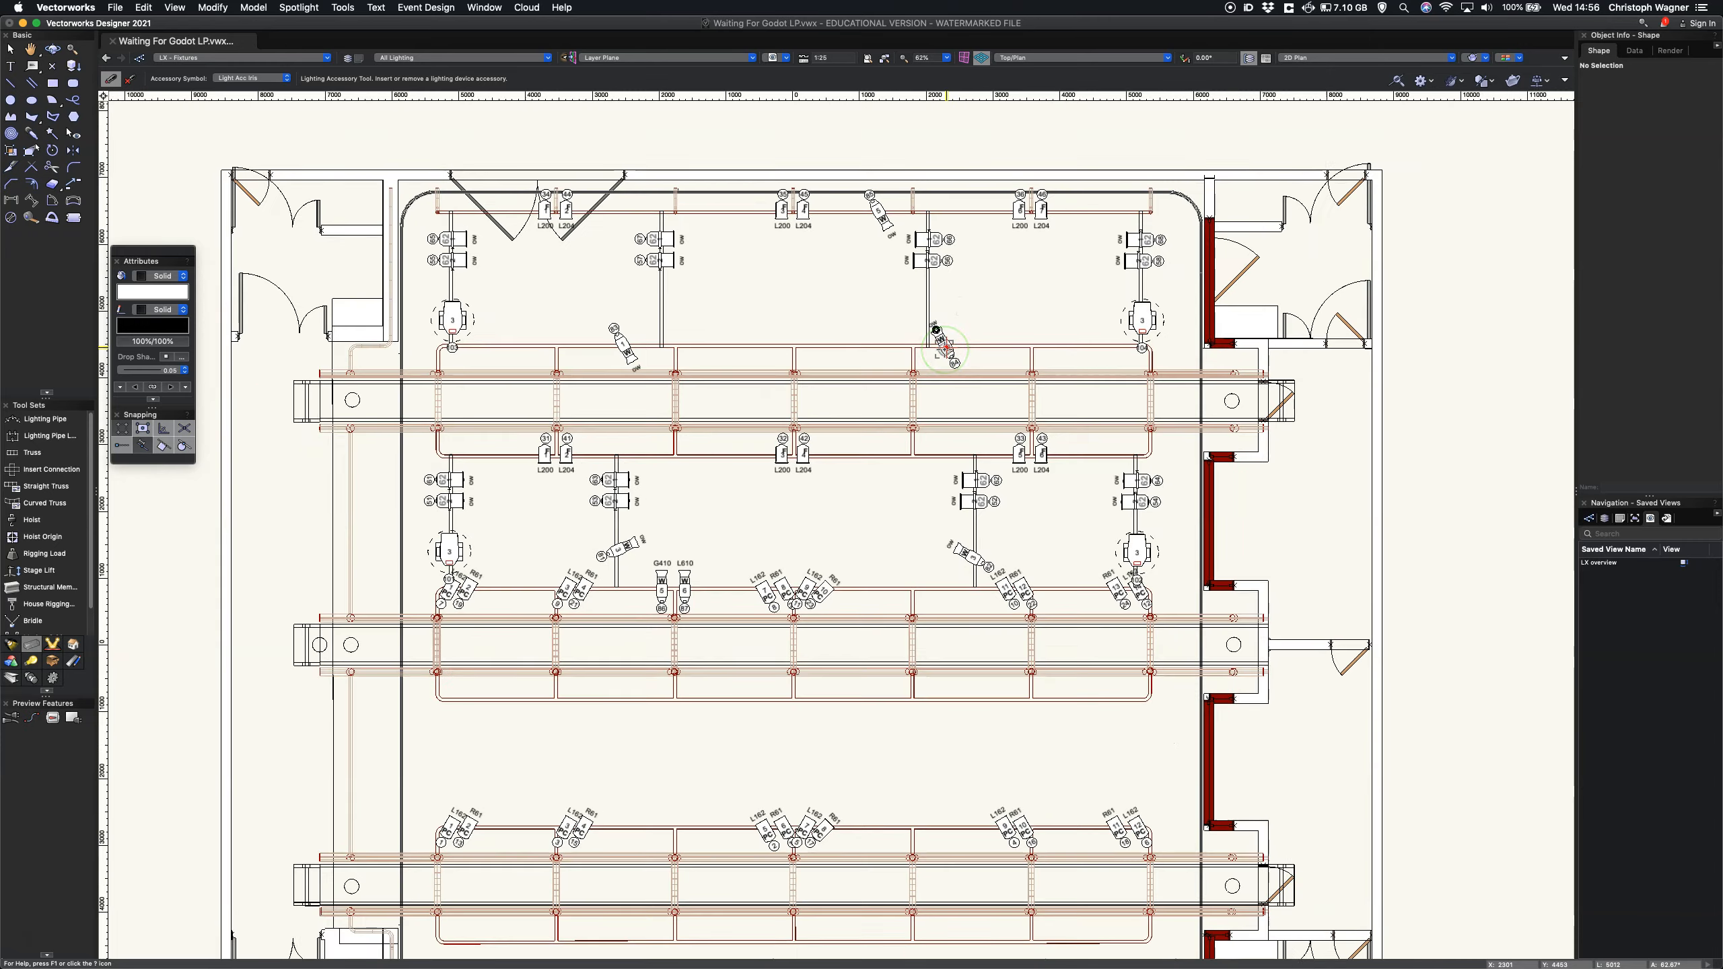
pyautogui.click(947, 347)
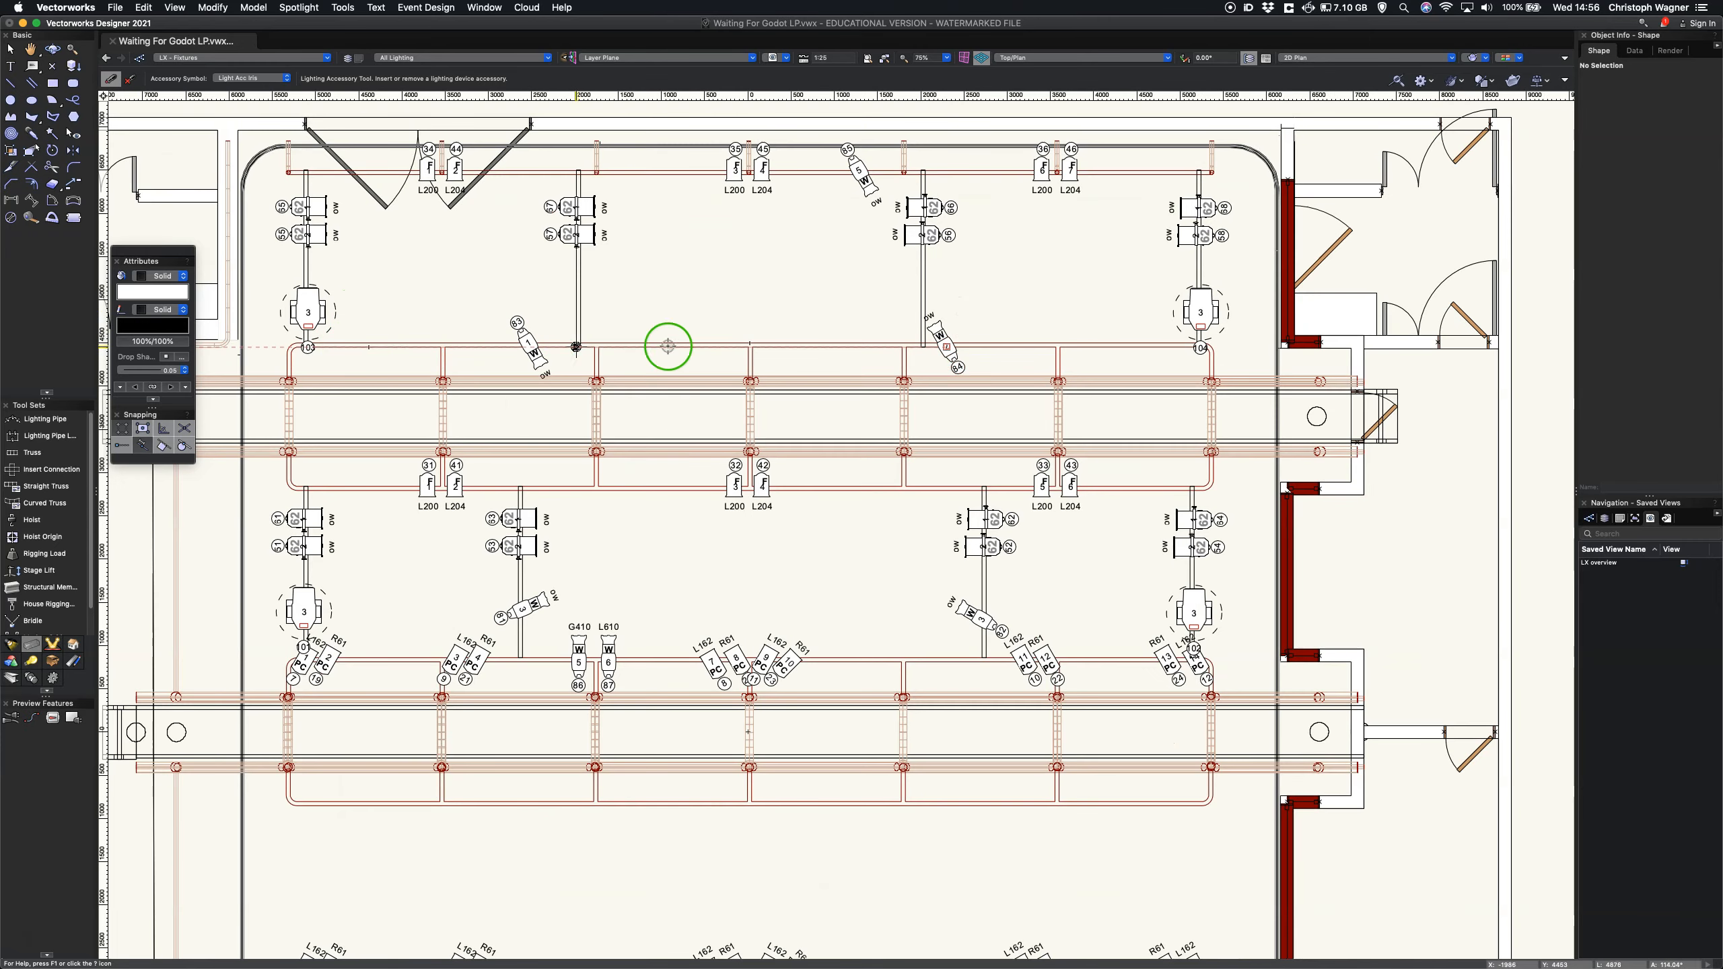
pyautogui.scroll(5, 950, 347)
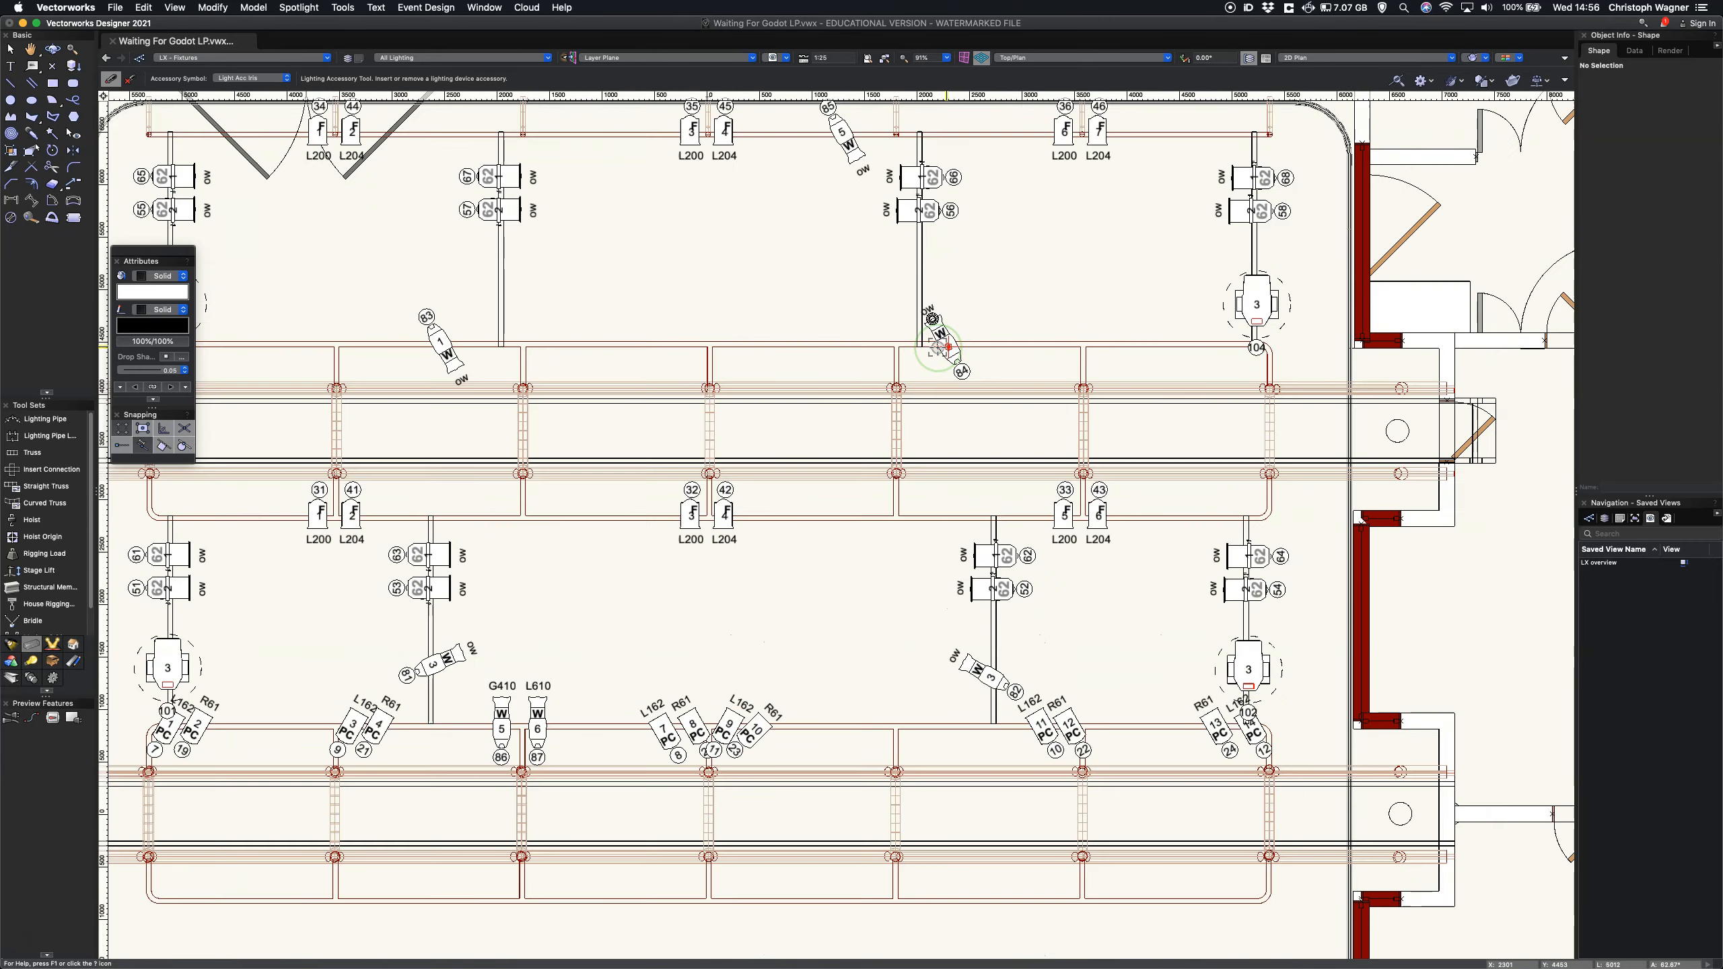
pyautogui.press('super+z')
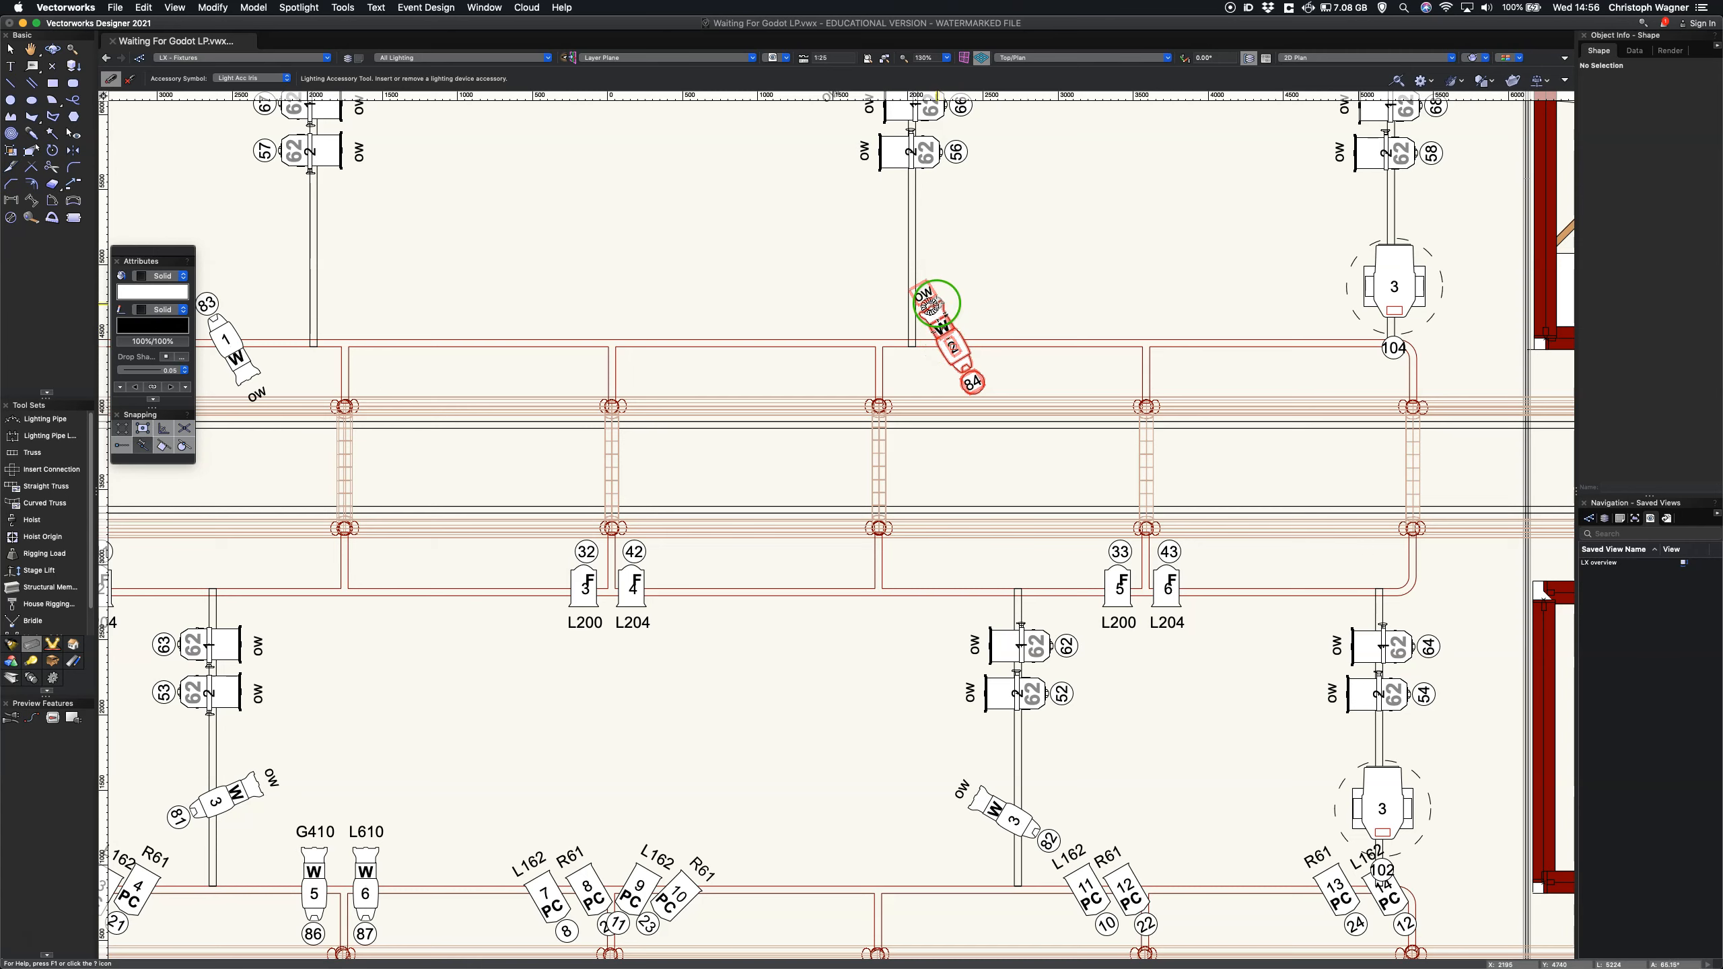
pyautogui.click(930, 309)
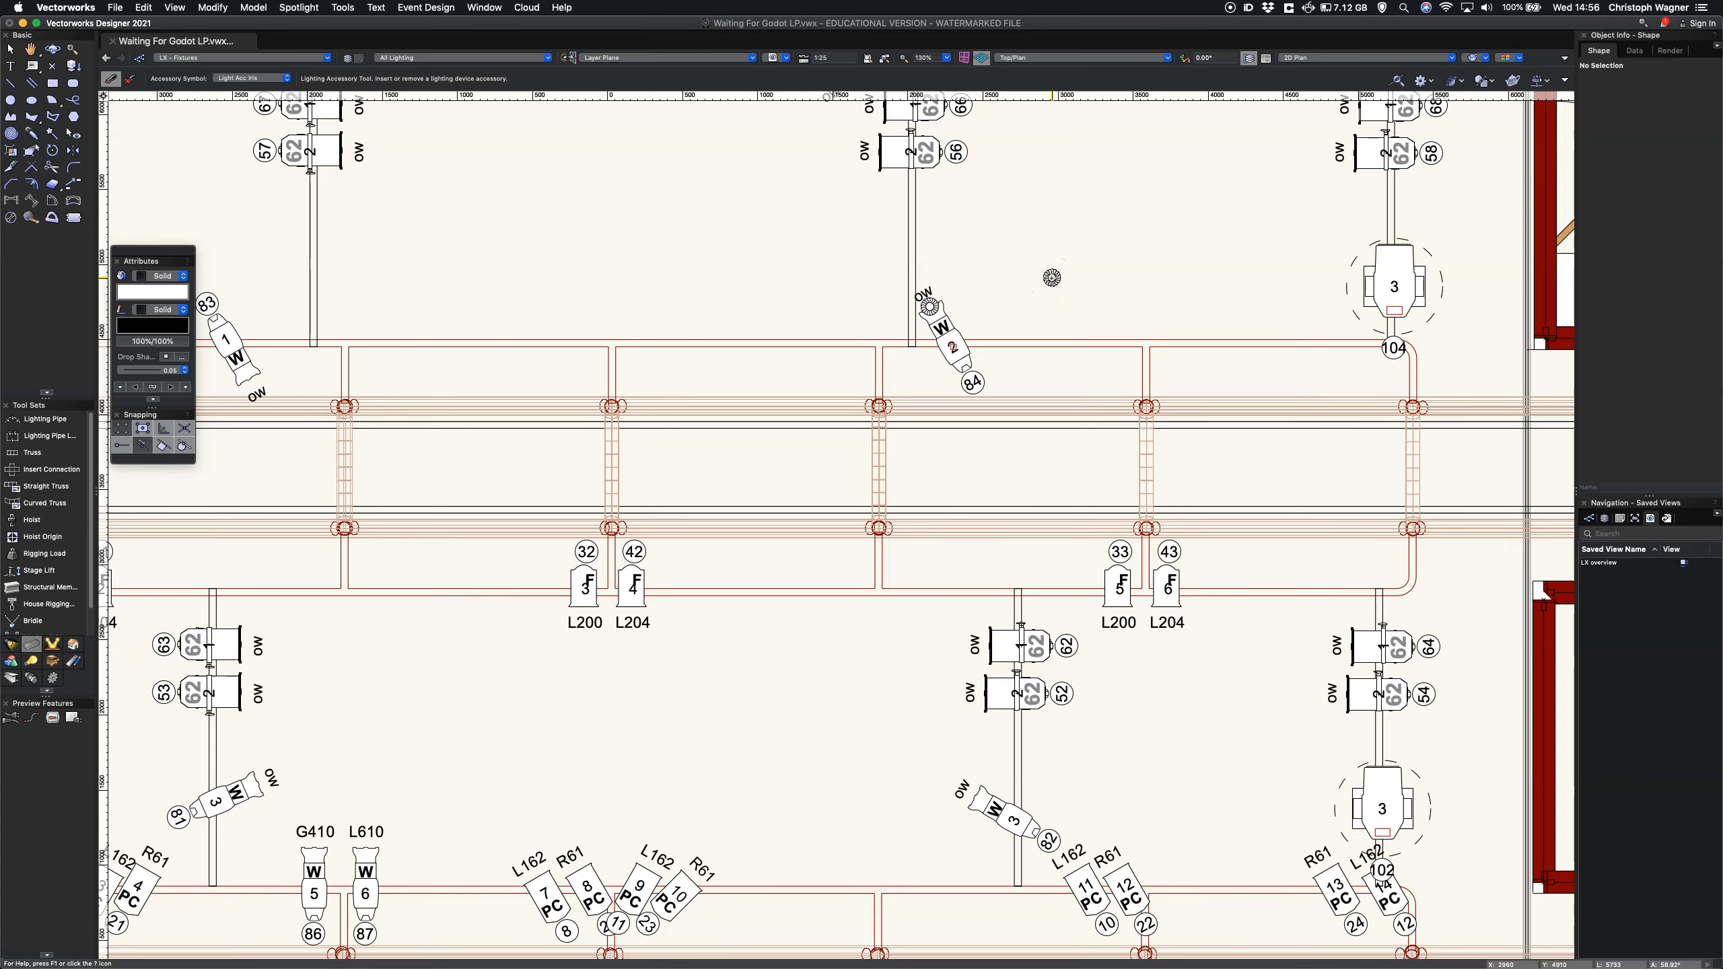
pyautogui.press('x')
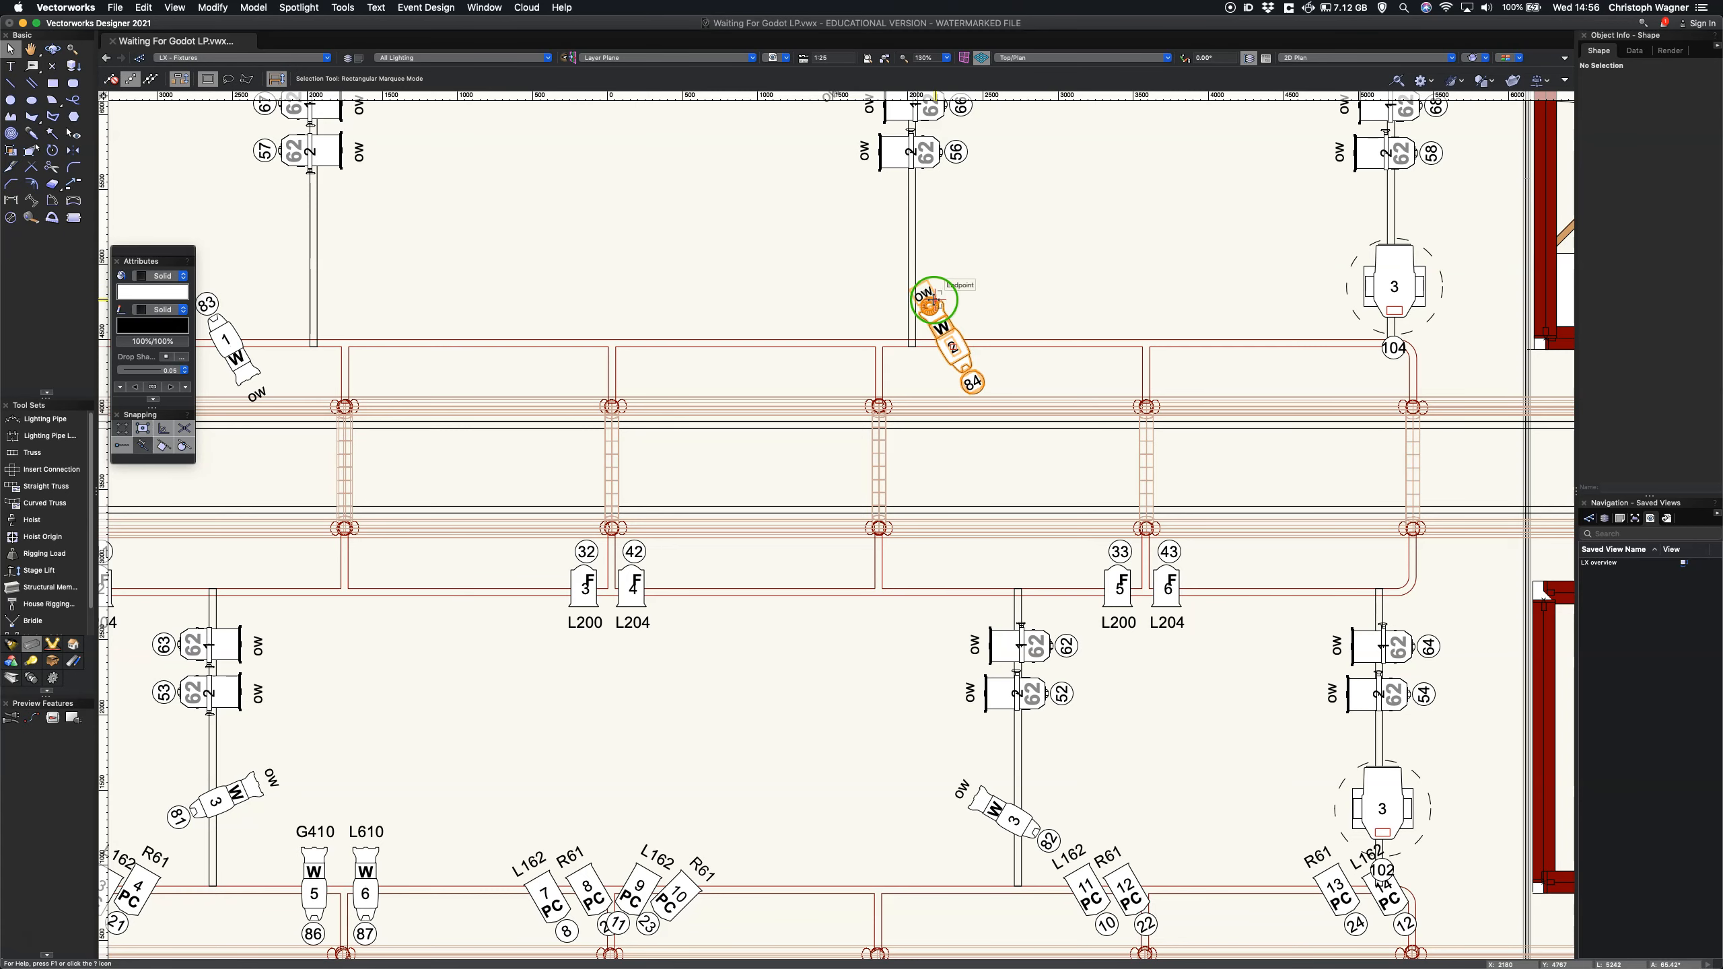
# Step: Try moving the iris over the unit number in the channel 84 fixture's accessory editor, undo the move and exit
pyautogui.scroll(-2, 931, 300)
pyautogui.scroll(5, 936, 306)
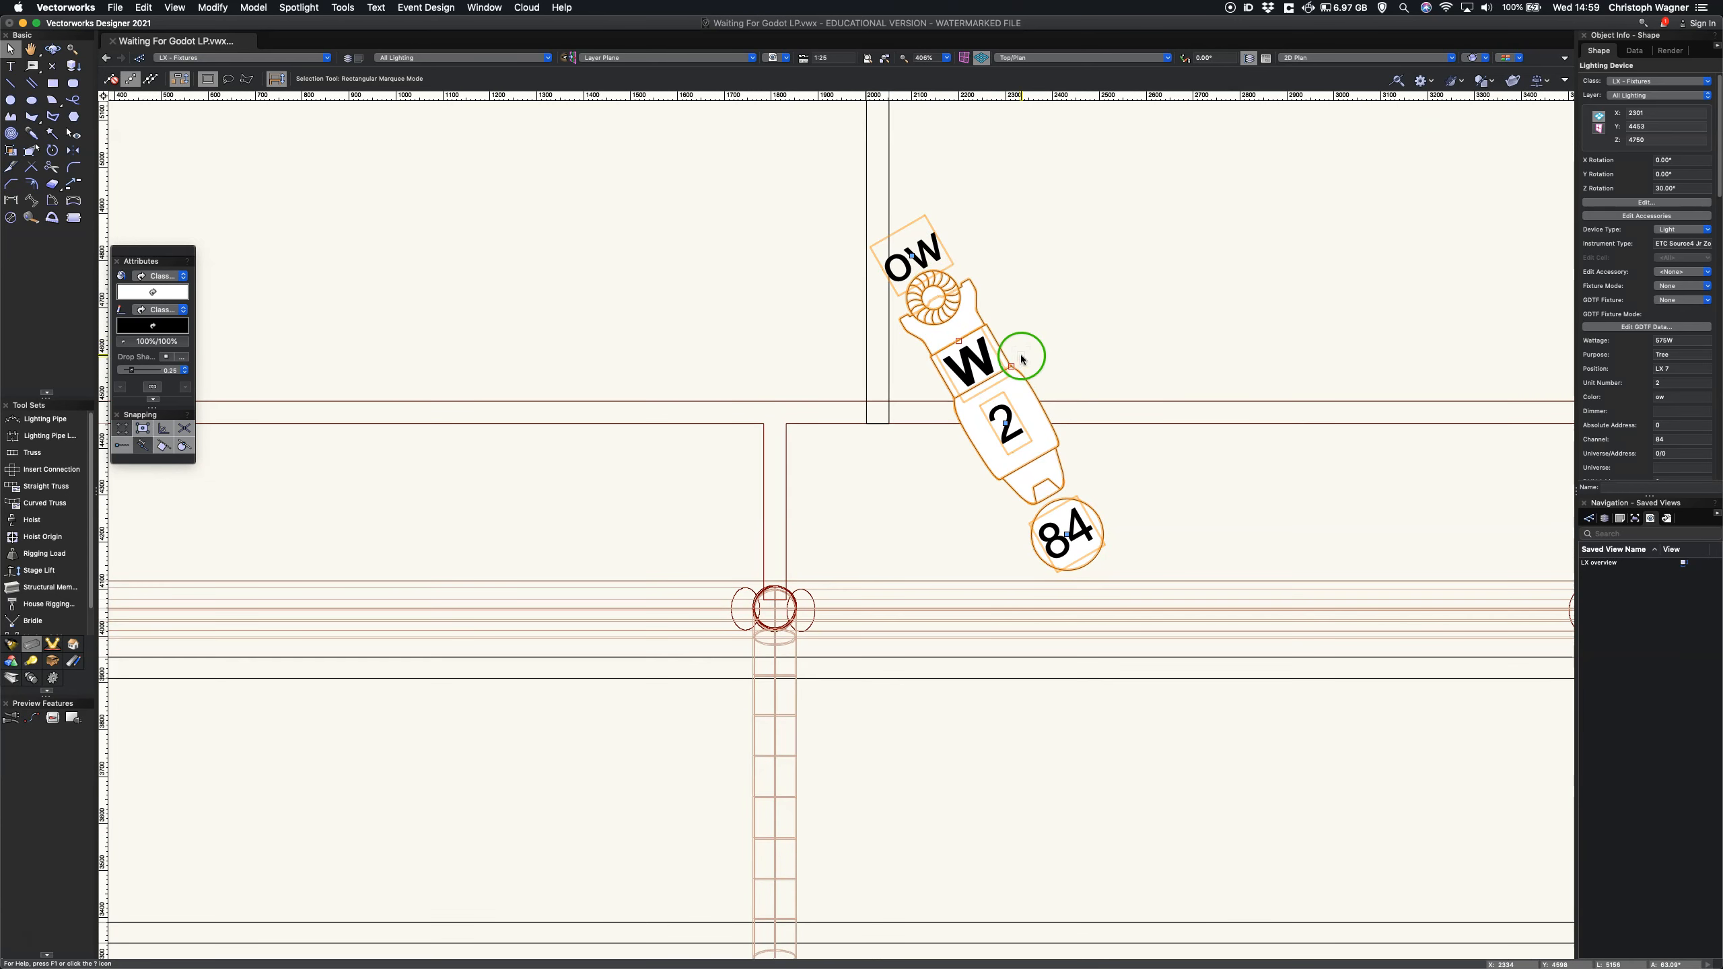
pyautogui.click(1023, 358)
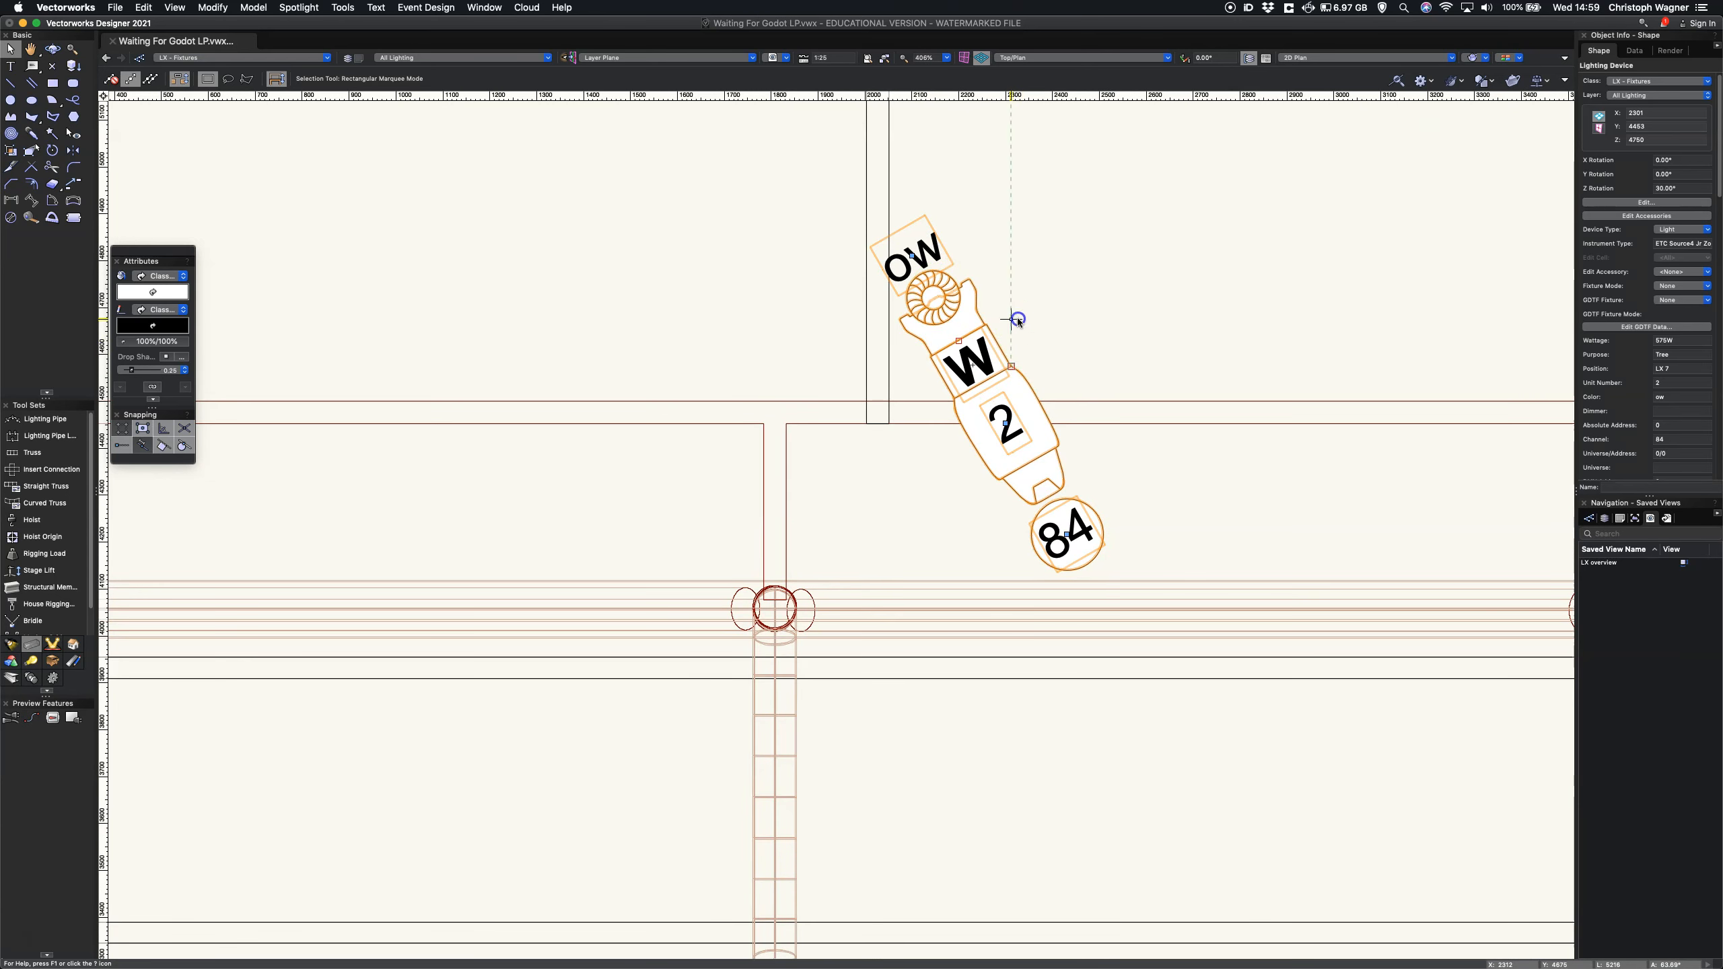
pyautogui.click(968, 359)
pyautogui.click(1636, 216)
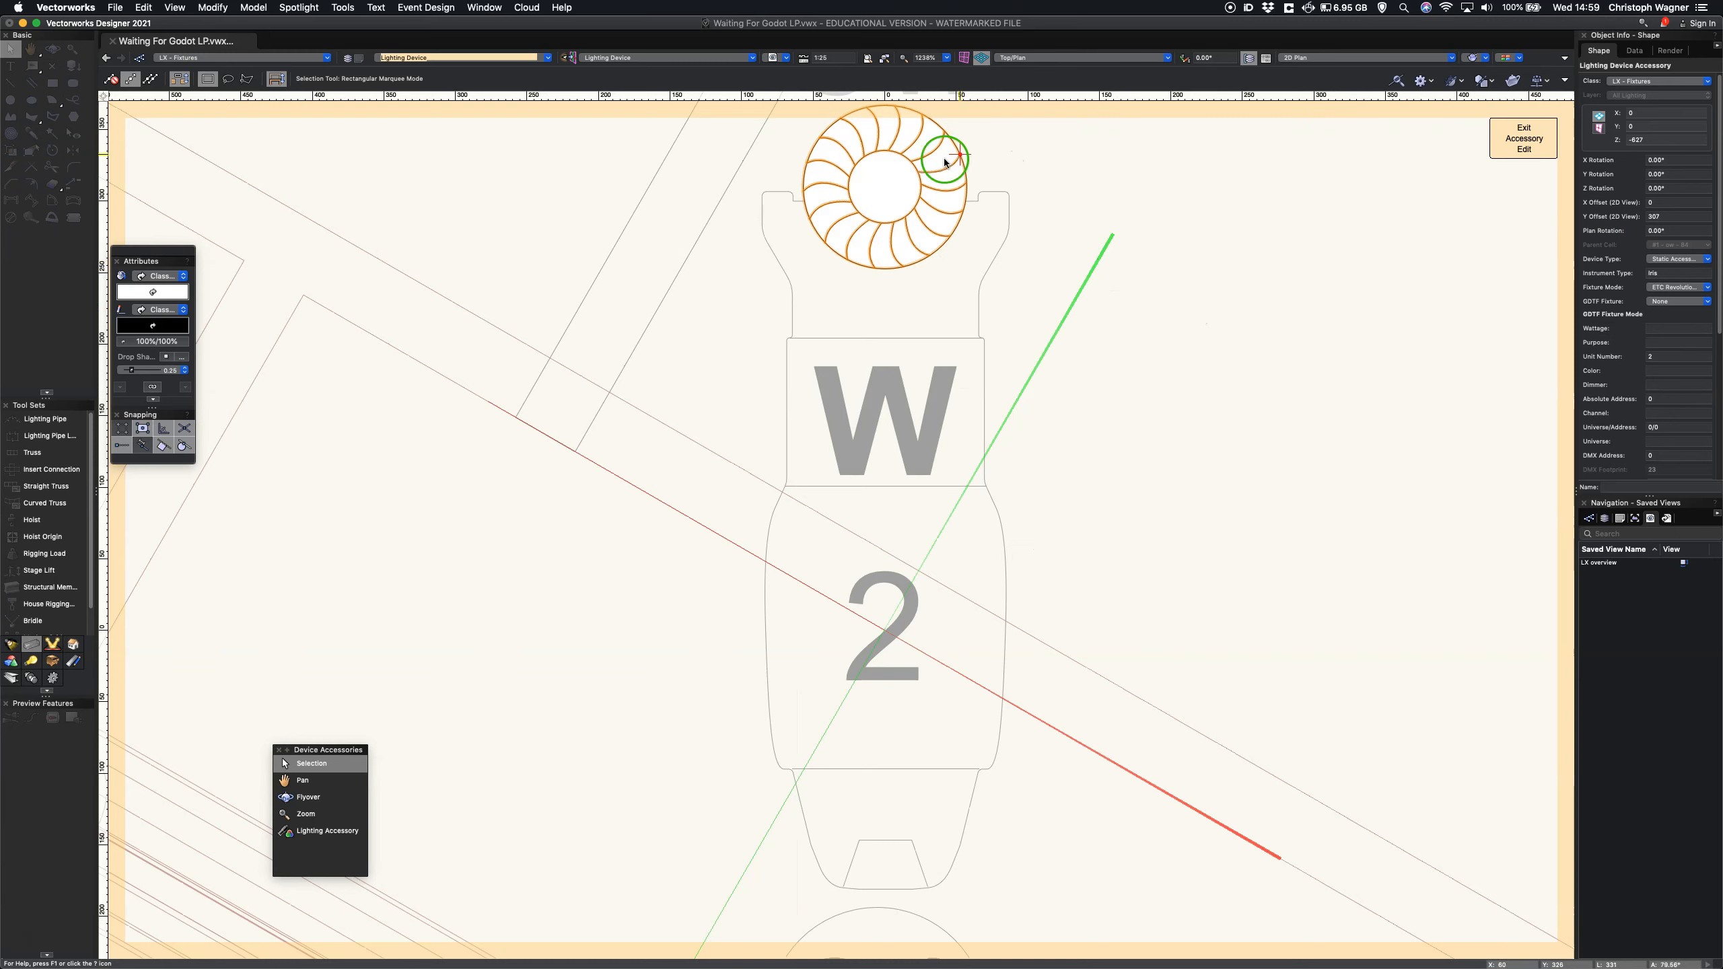
pyautogui.moveTo(921, 183); pyautogui.dragTo(920, 598)
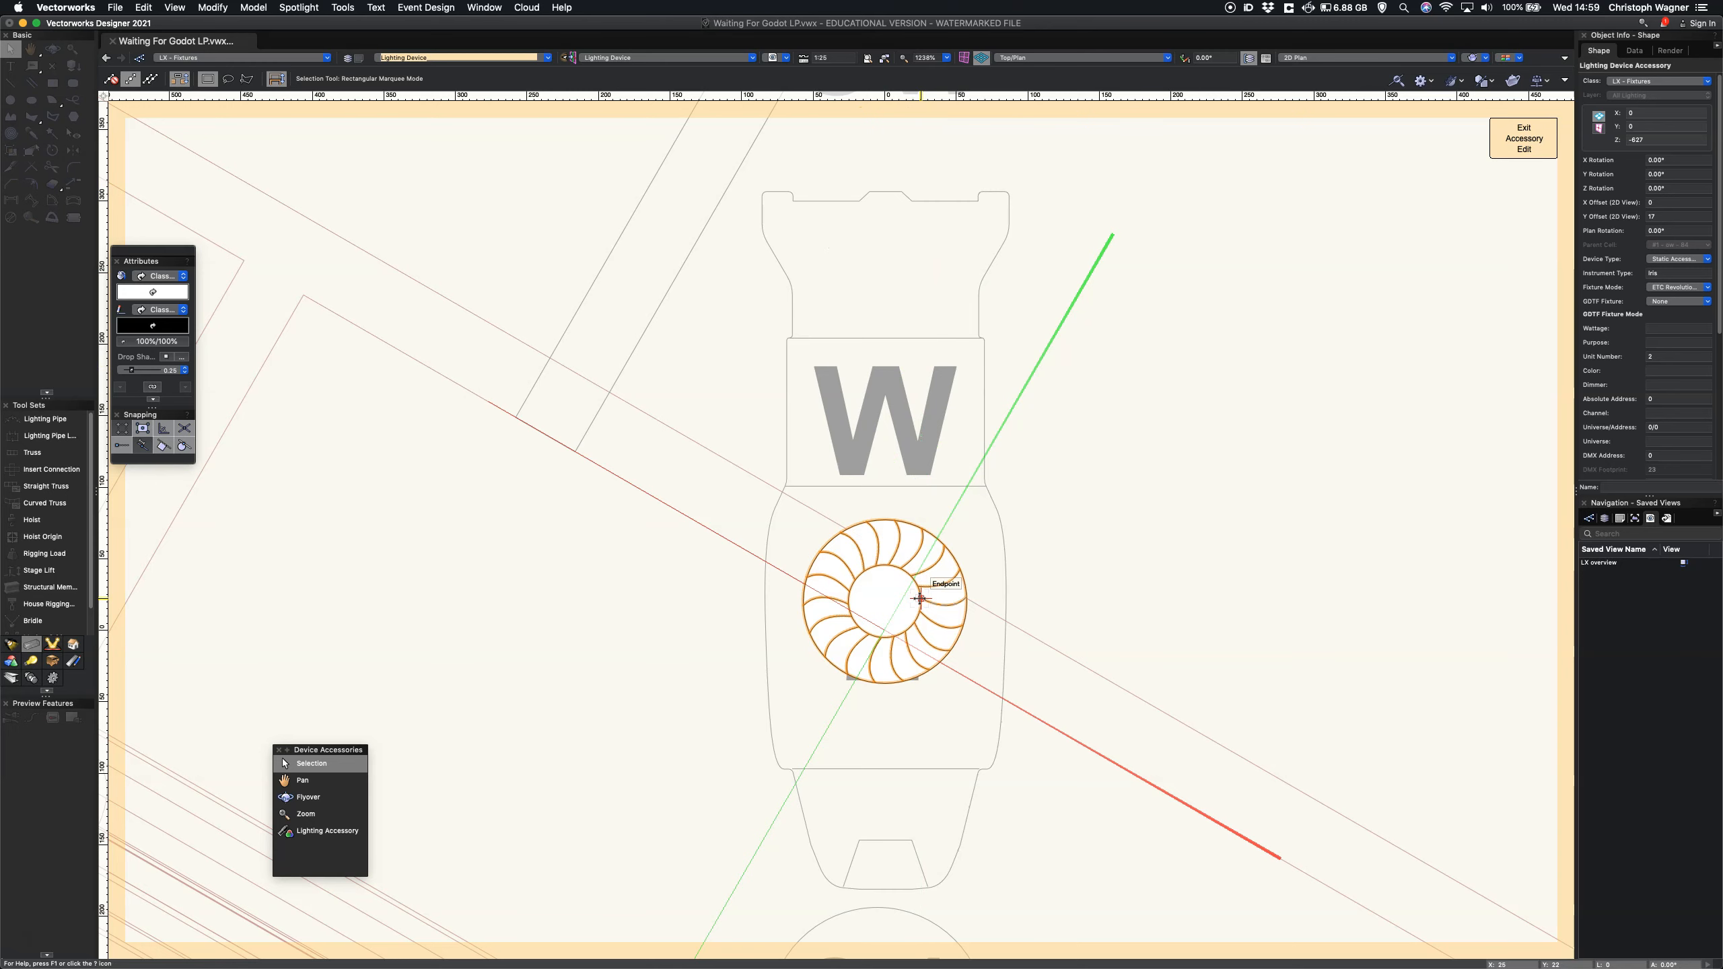
pyautogui.press('super+z')
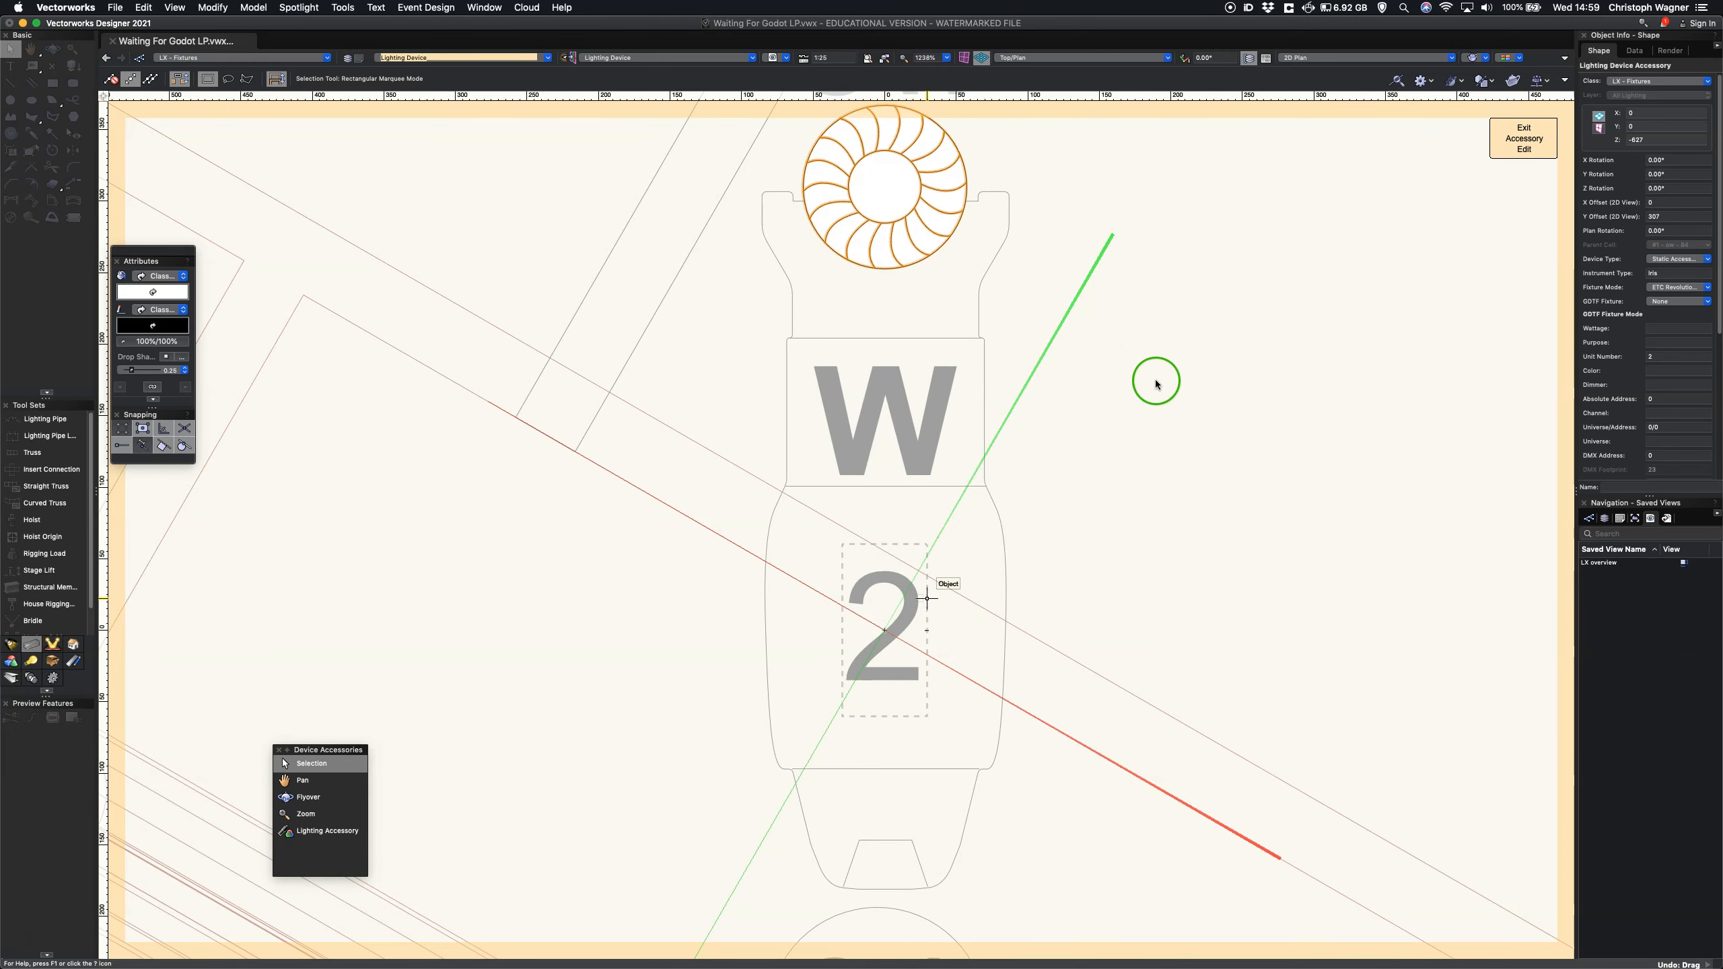
pyautogui.click(1519, 142)
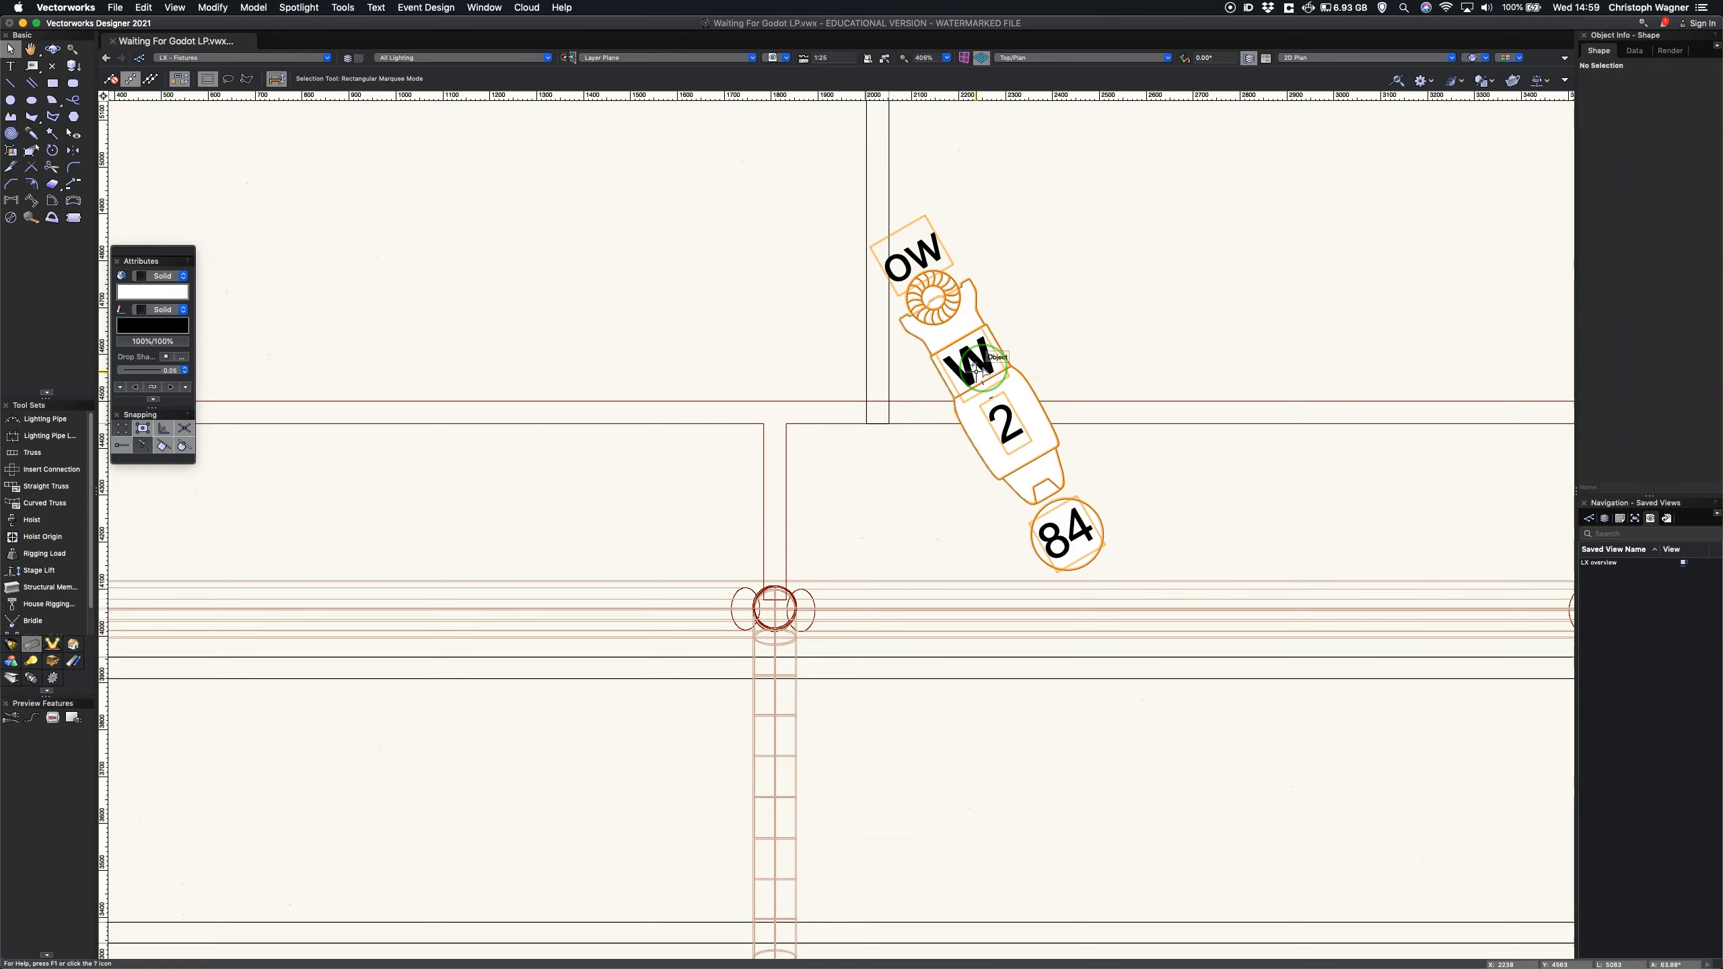
# Step: Switch to Lightwright and filter the worksheet to show only position LX 7
pyautogui.click(977, 370)
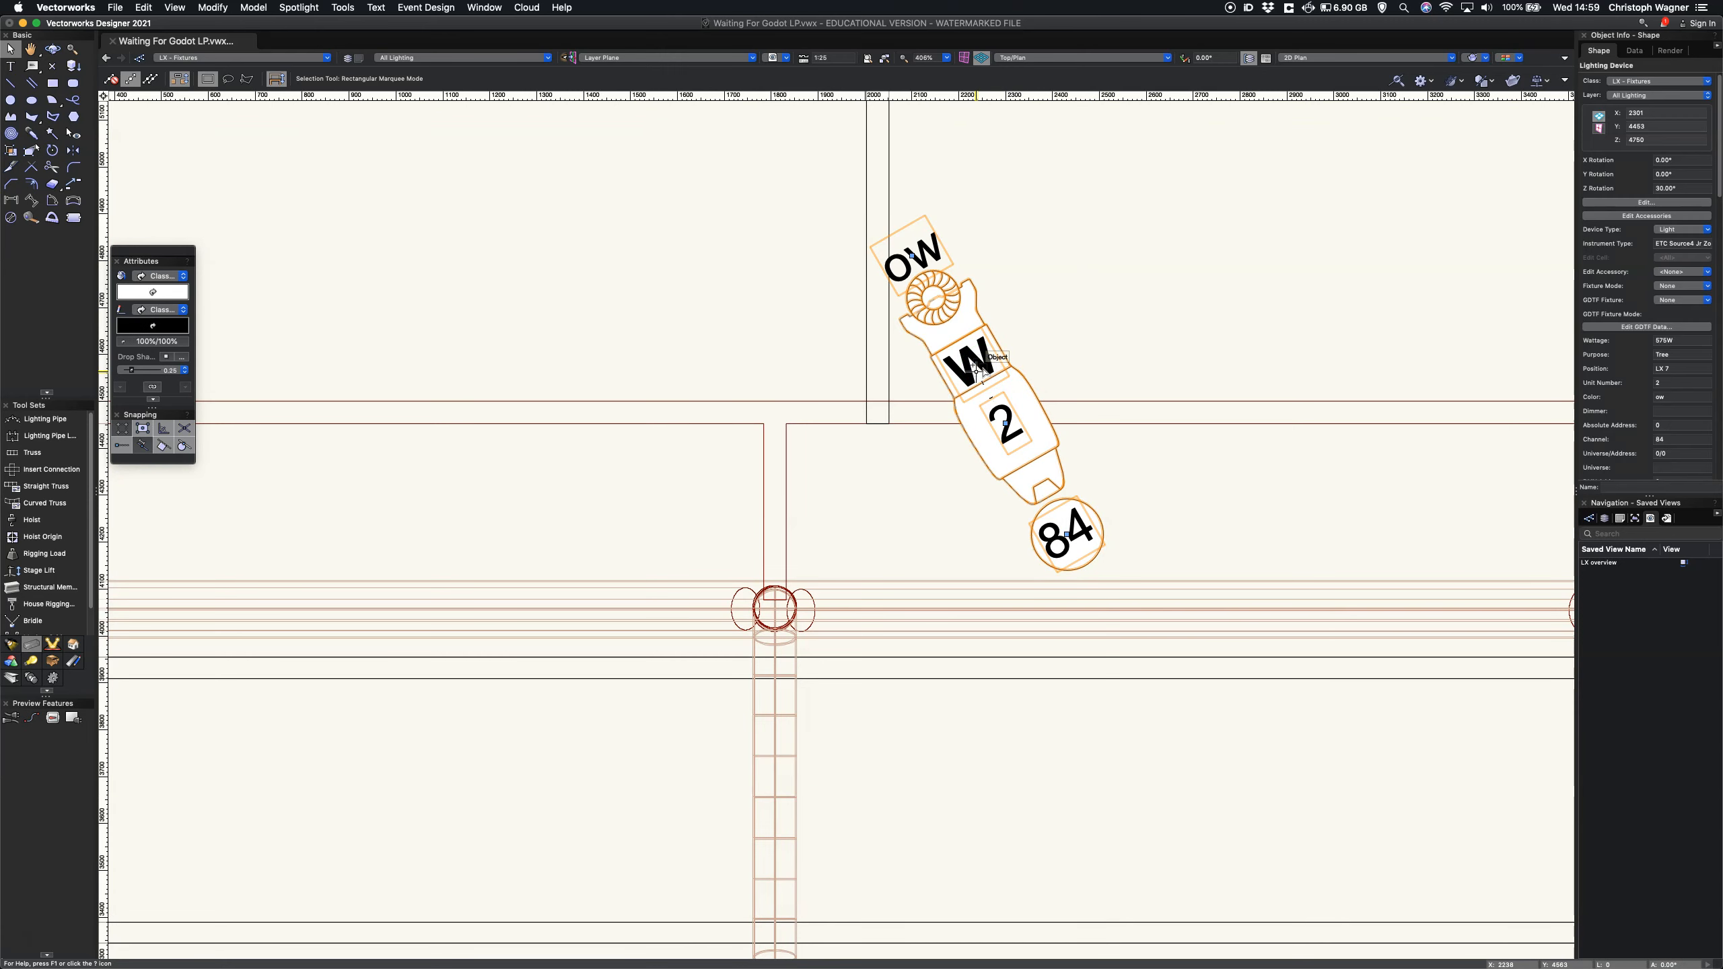
pyautogui.scroll(-2, 1013, 343)
pyautogui.press('super+Tab')
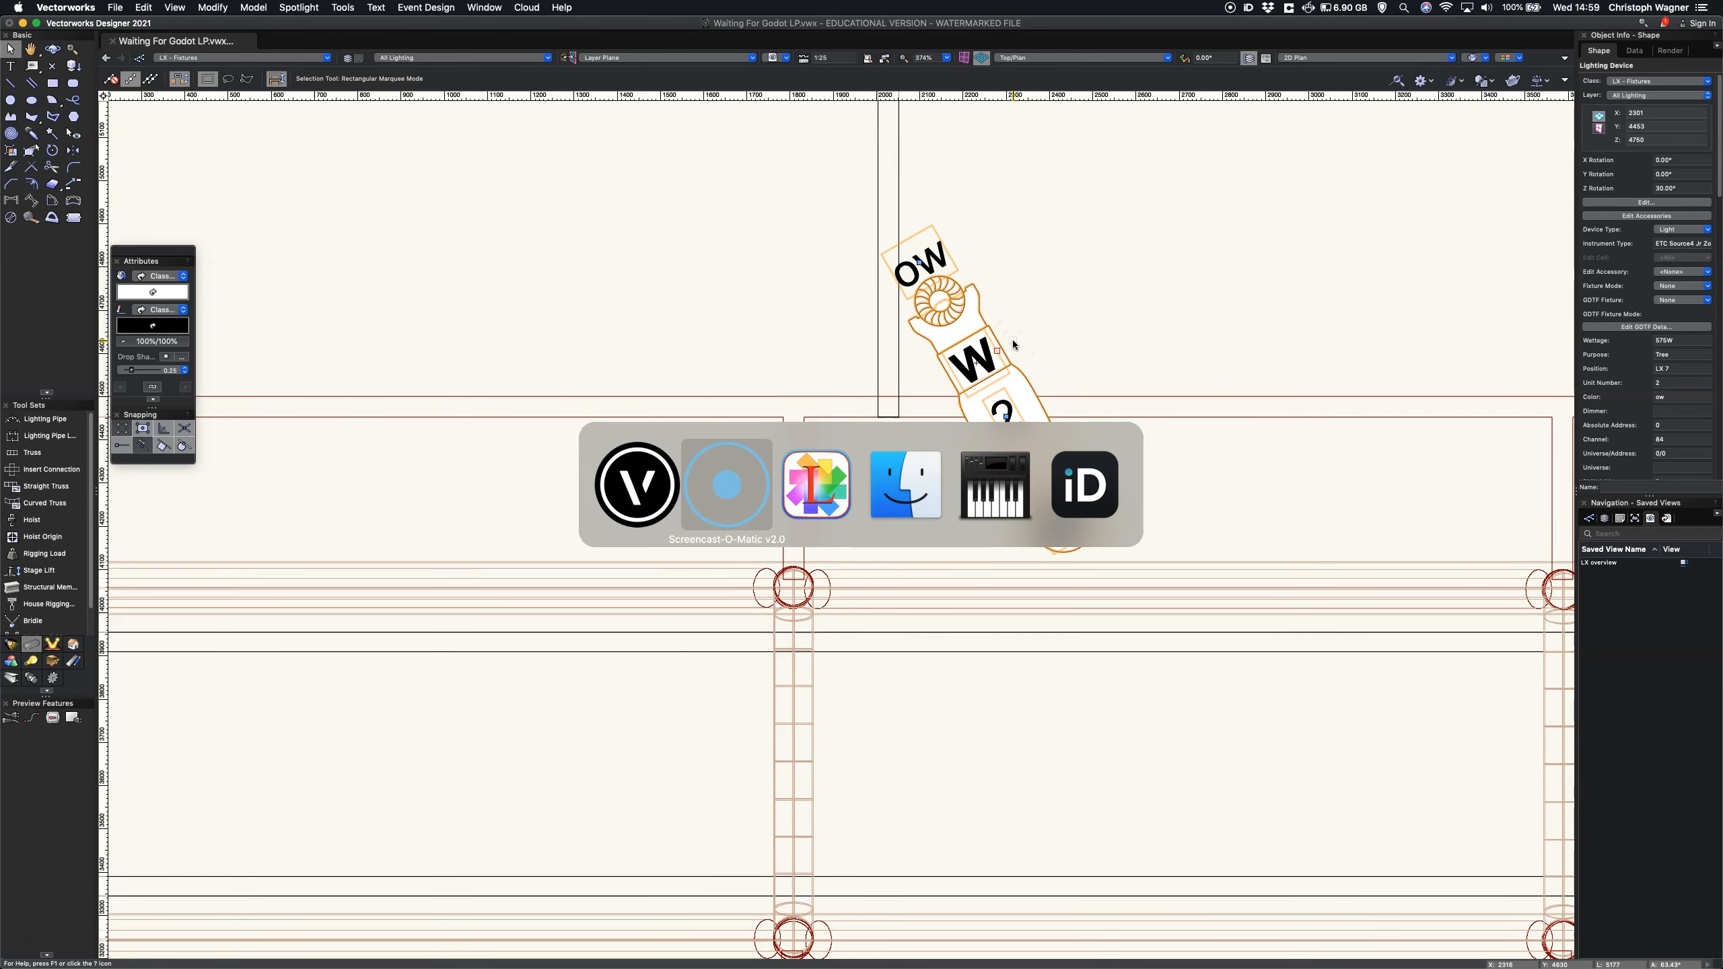
pyautogui.press('super+Tab')
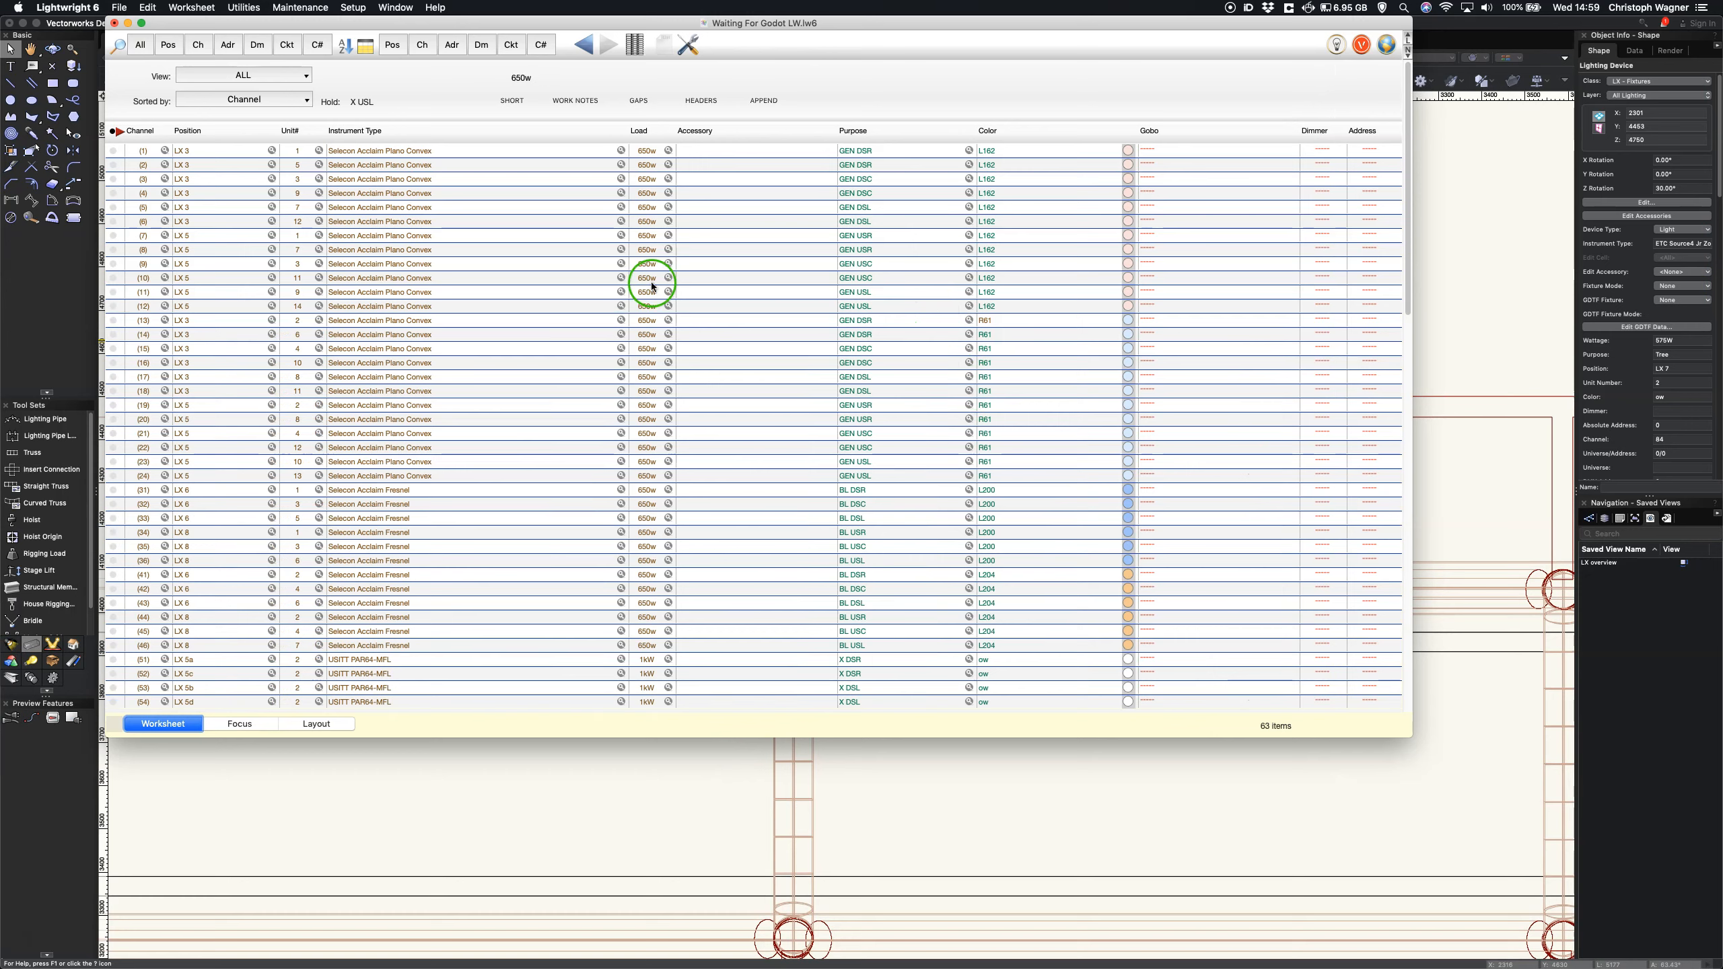
pyautogui.click(305, 75)
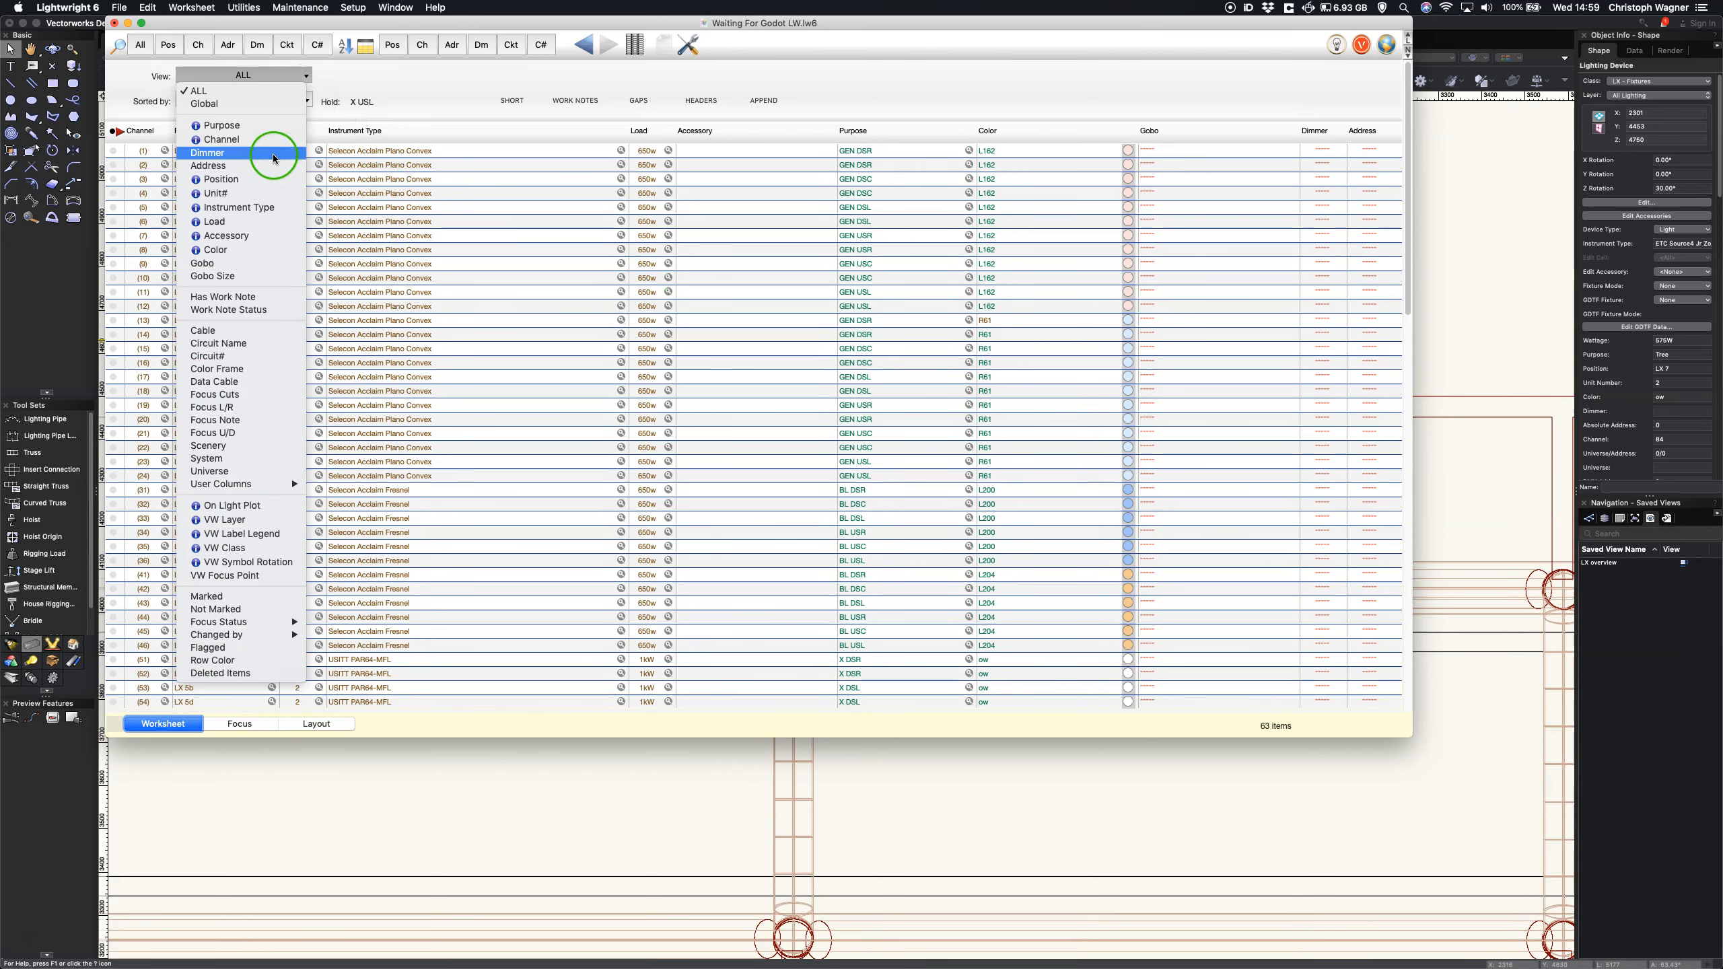
pyautogui.click(277, 178)
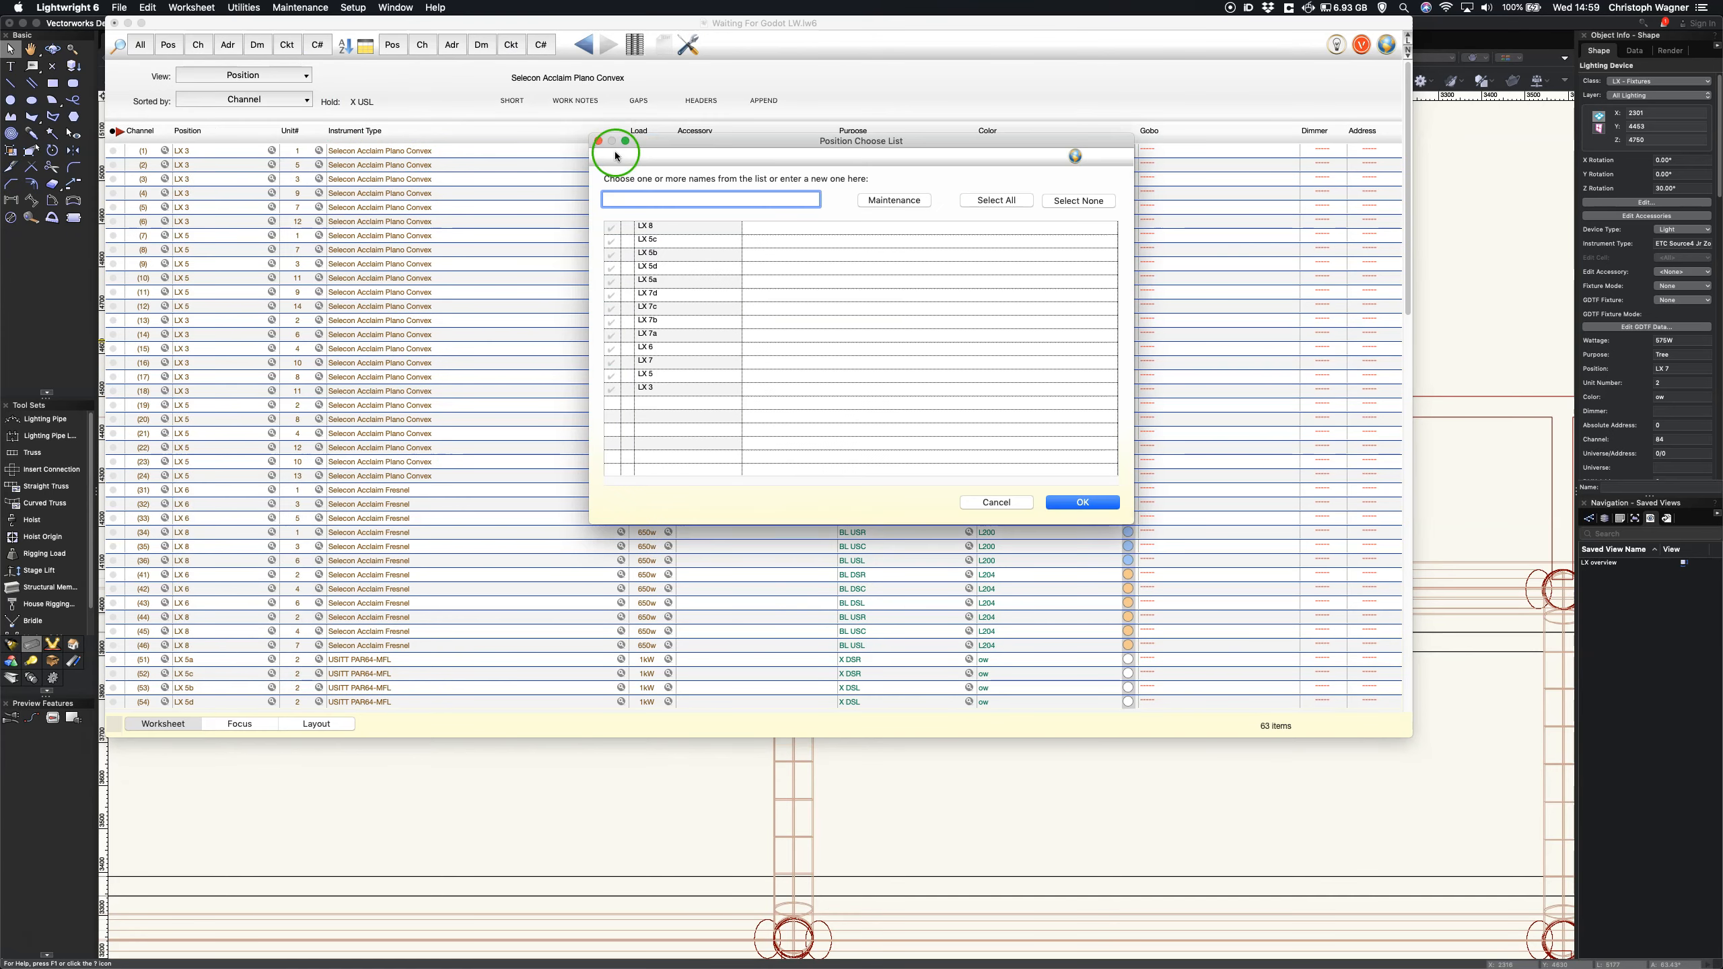
pyautogui.click(613, 361)
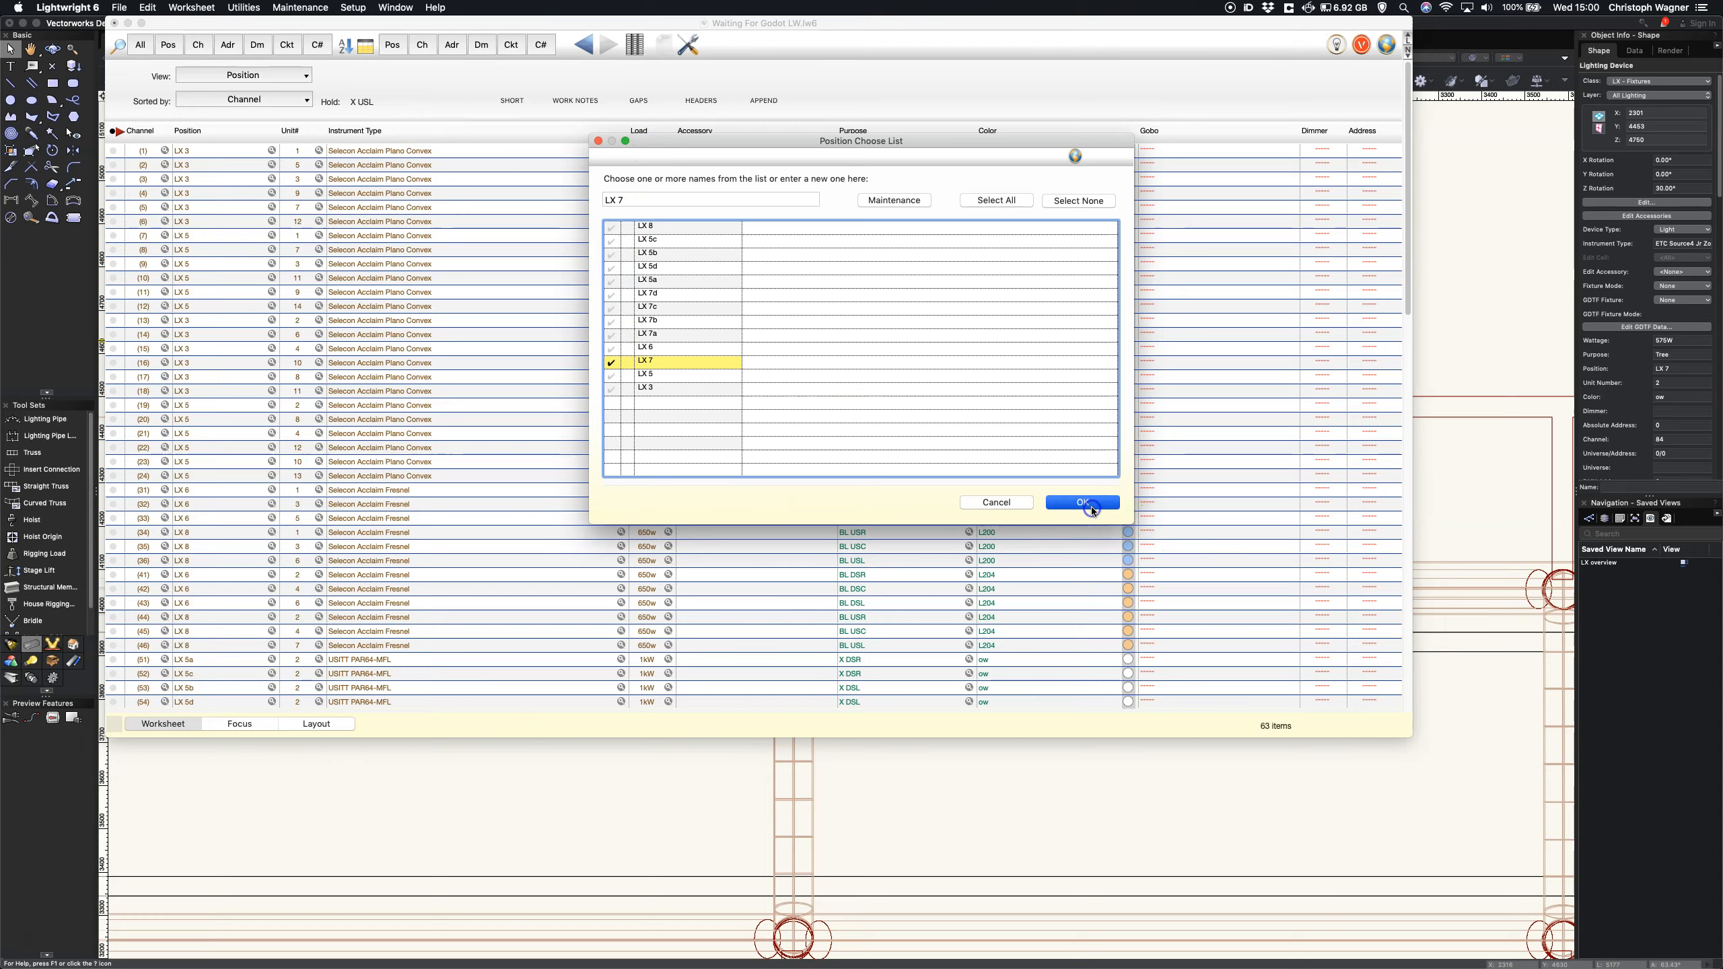
pyautogui.click(1085, 502)
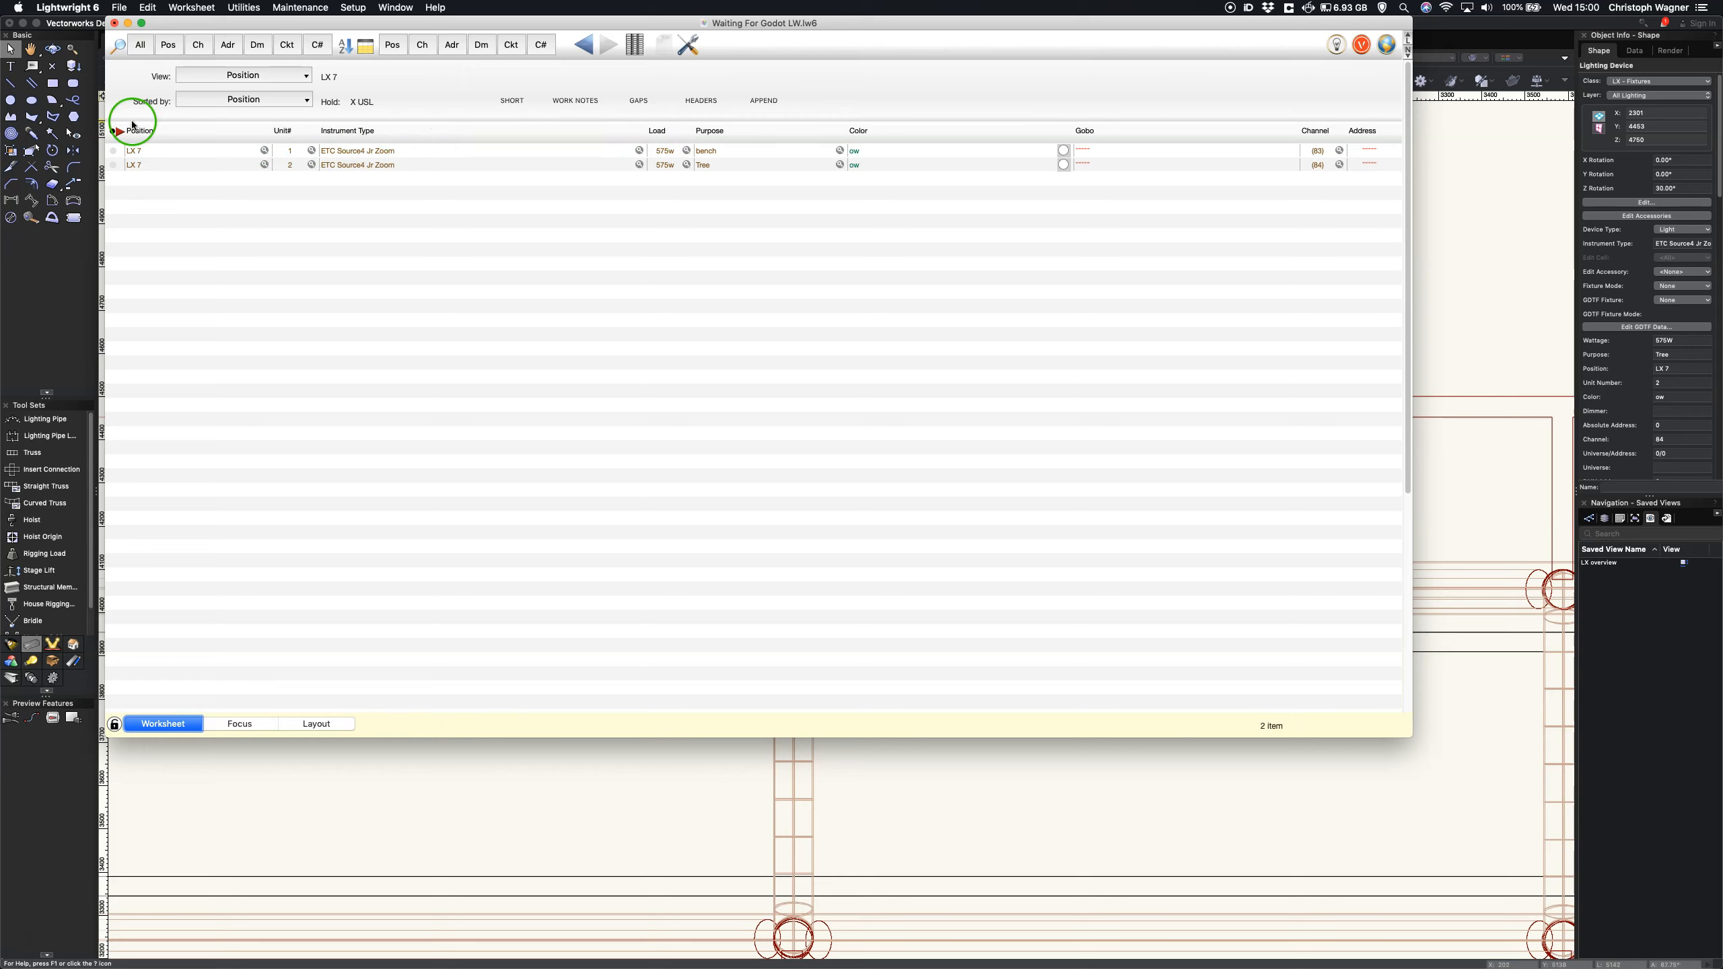
pyautogui.rightClick(555, 133)
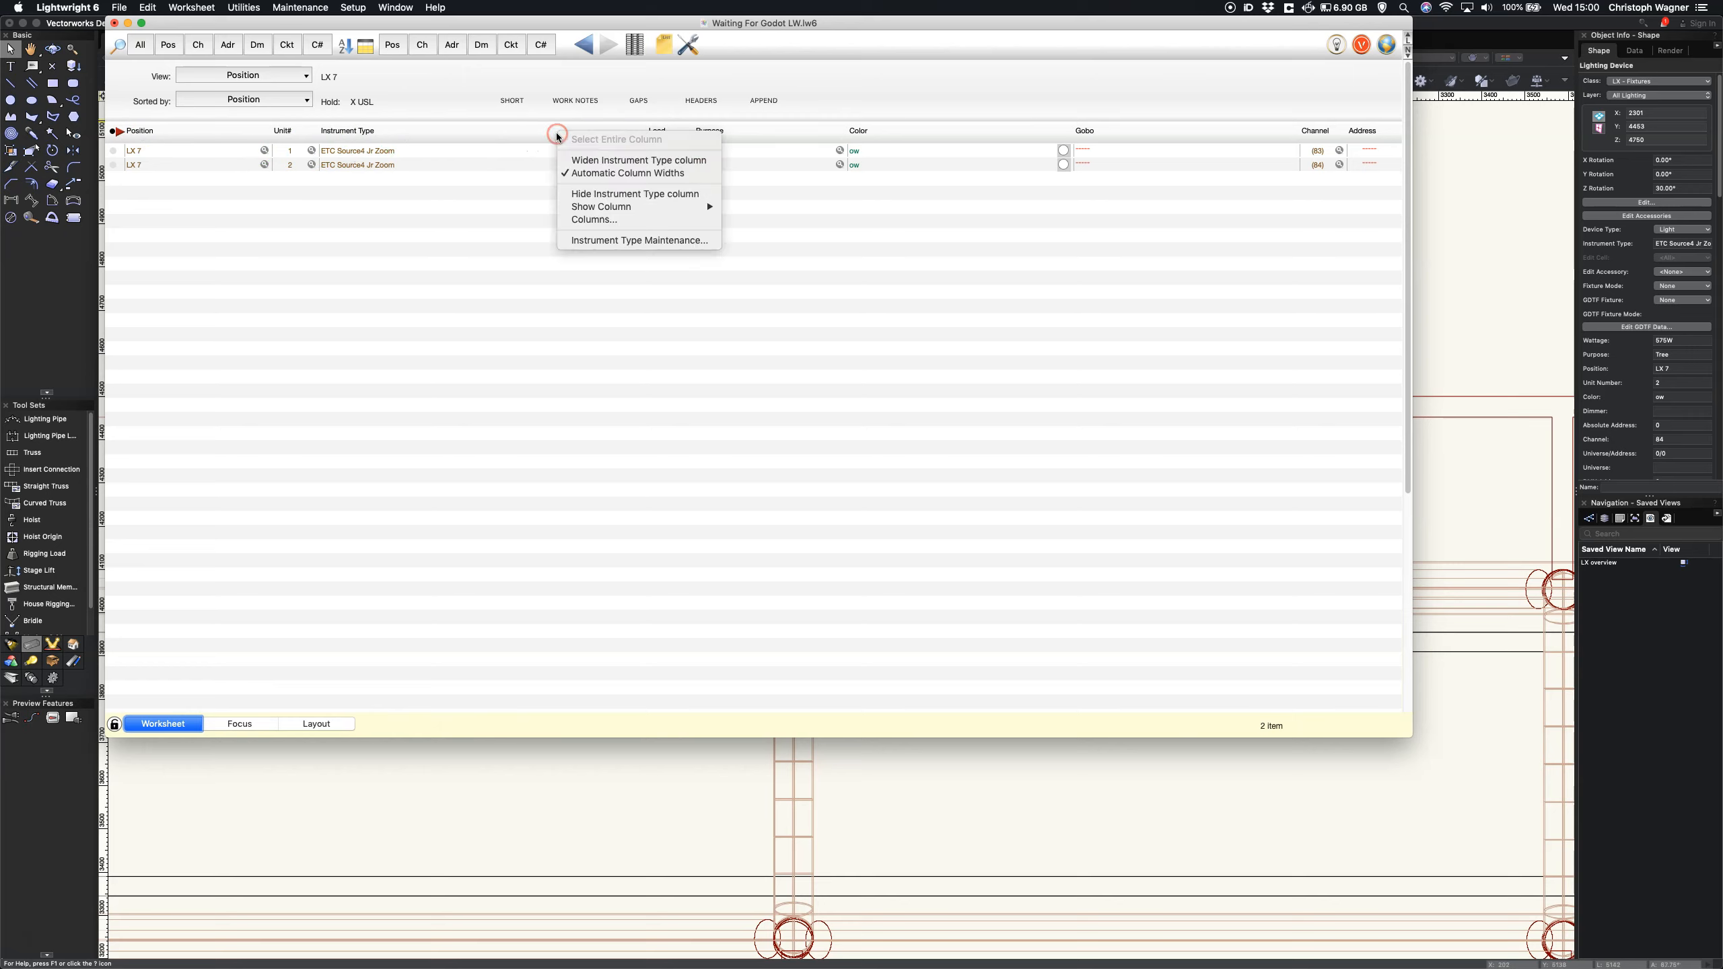
pyautogui.click(577, 207)
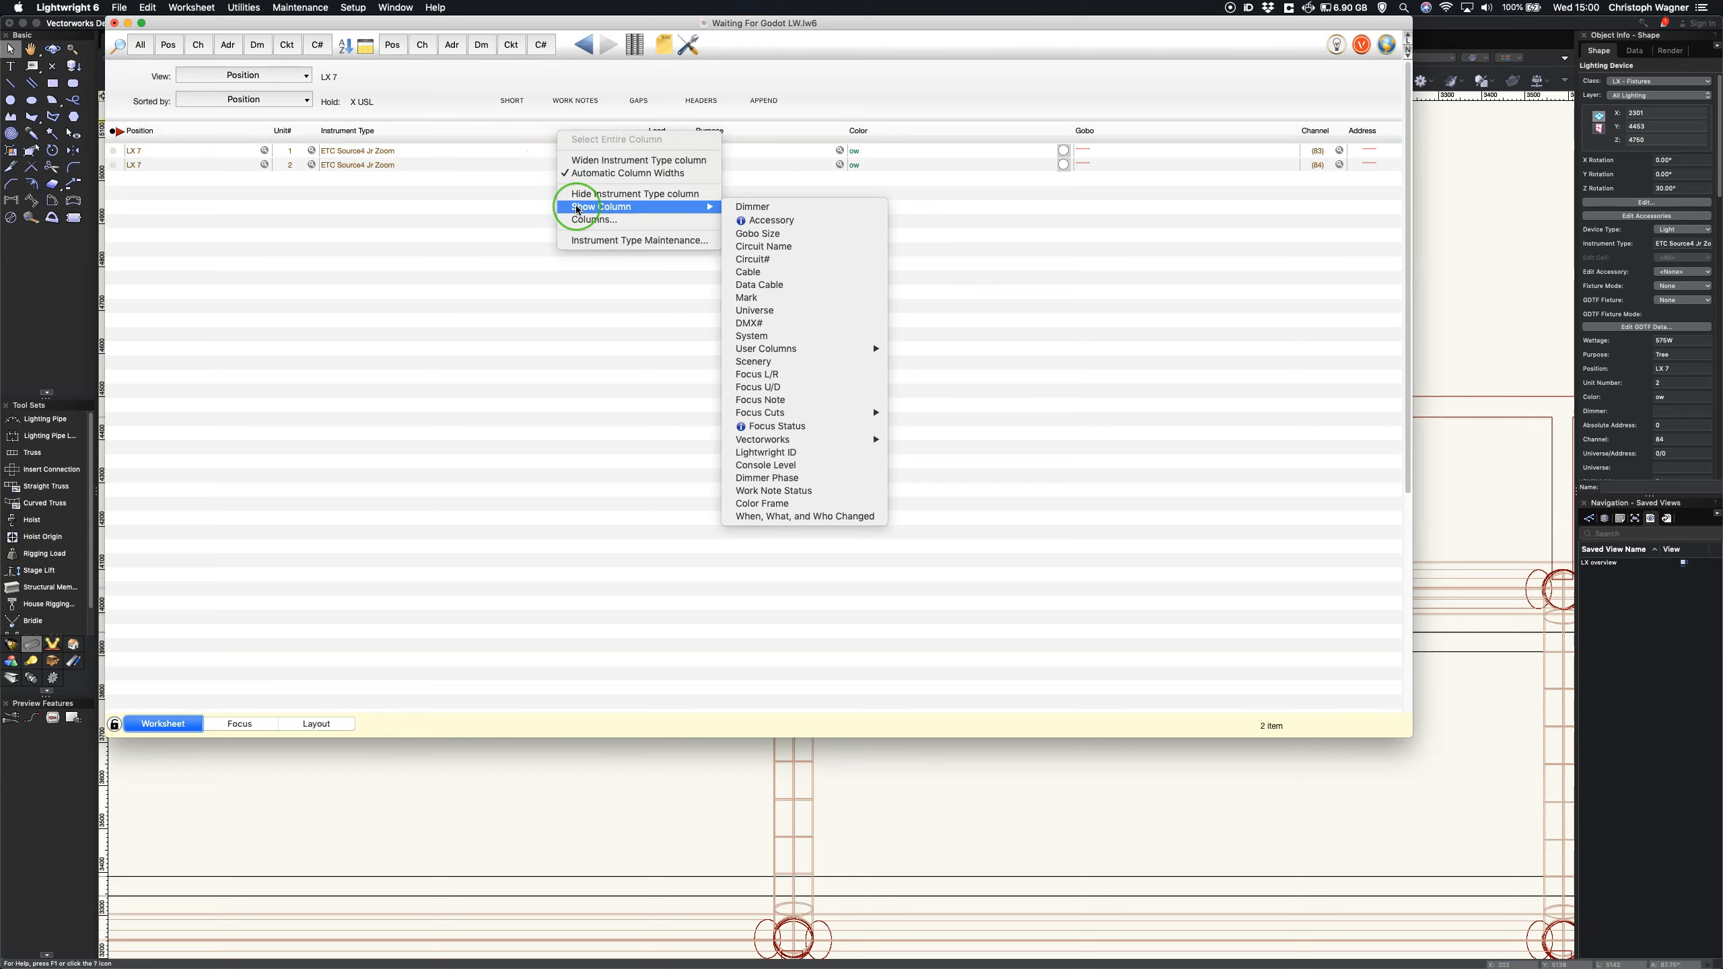
pyautogui.click(751, 222)
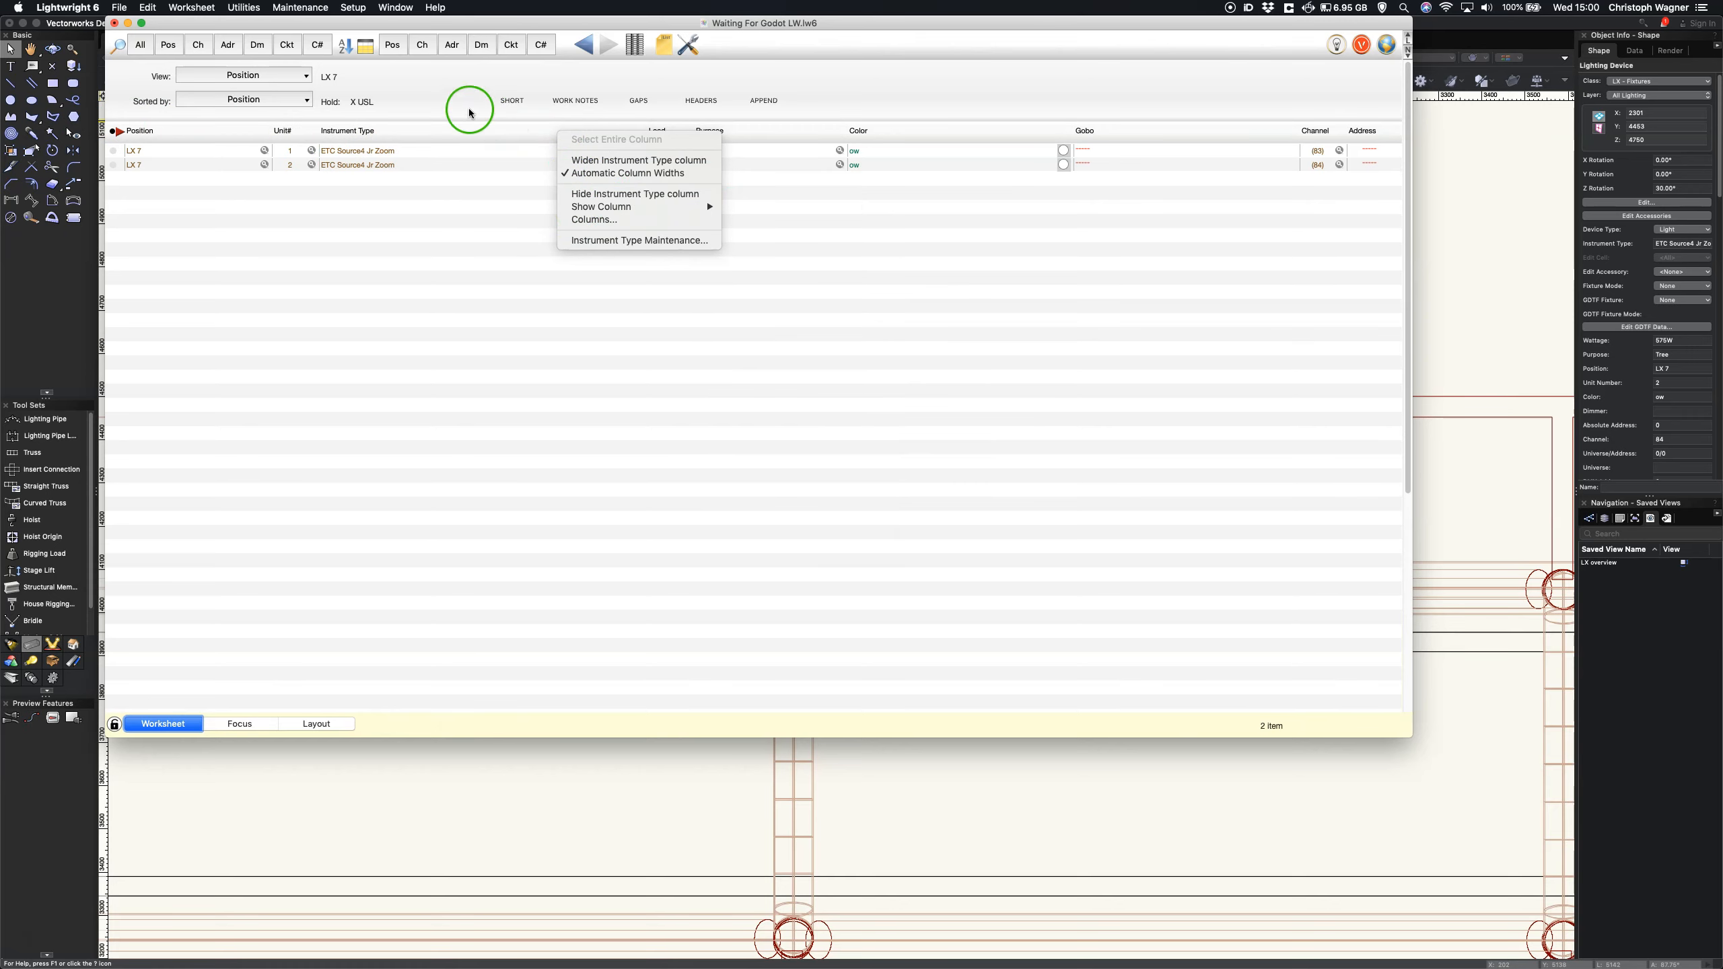
# Step: Add the Accessory column to the worksheet layout sorted by position
pyautogui.click(192, 5)
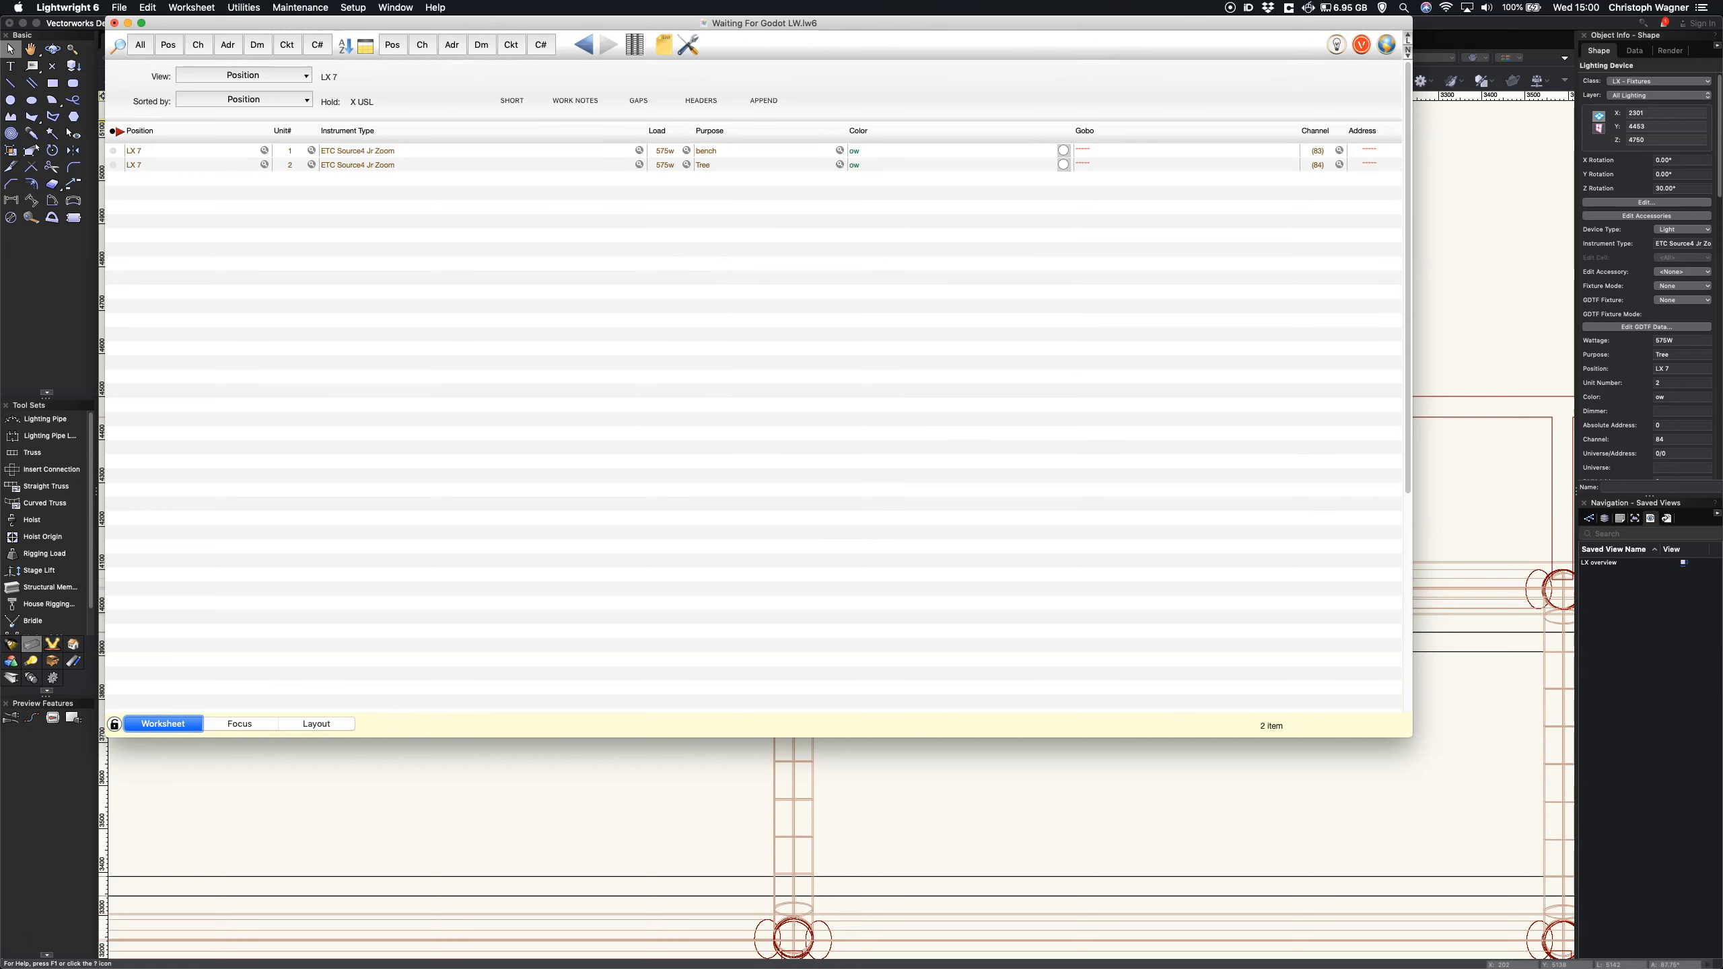
pyautogui.click(197, 83)
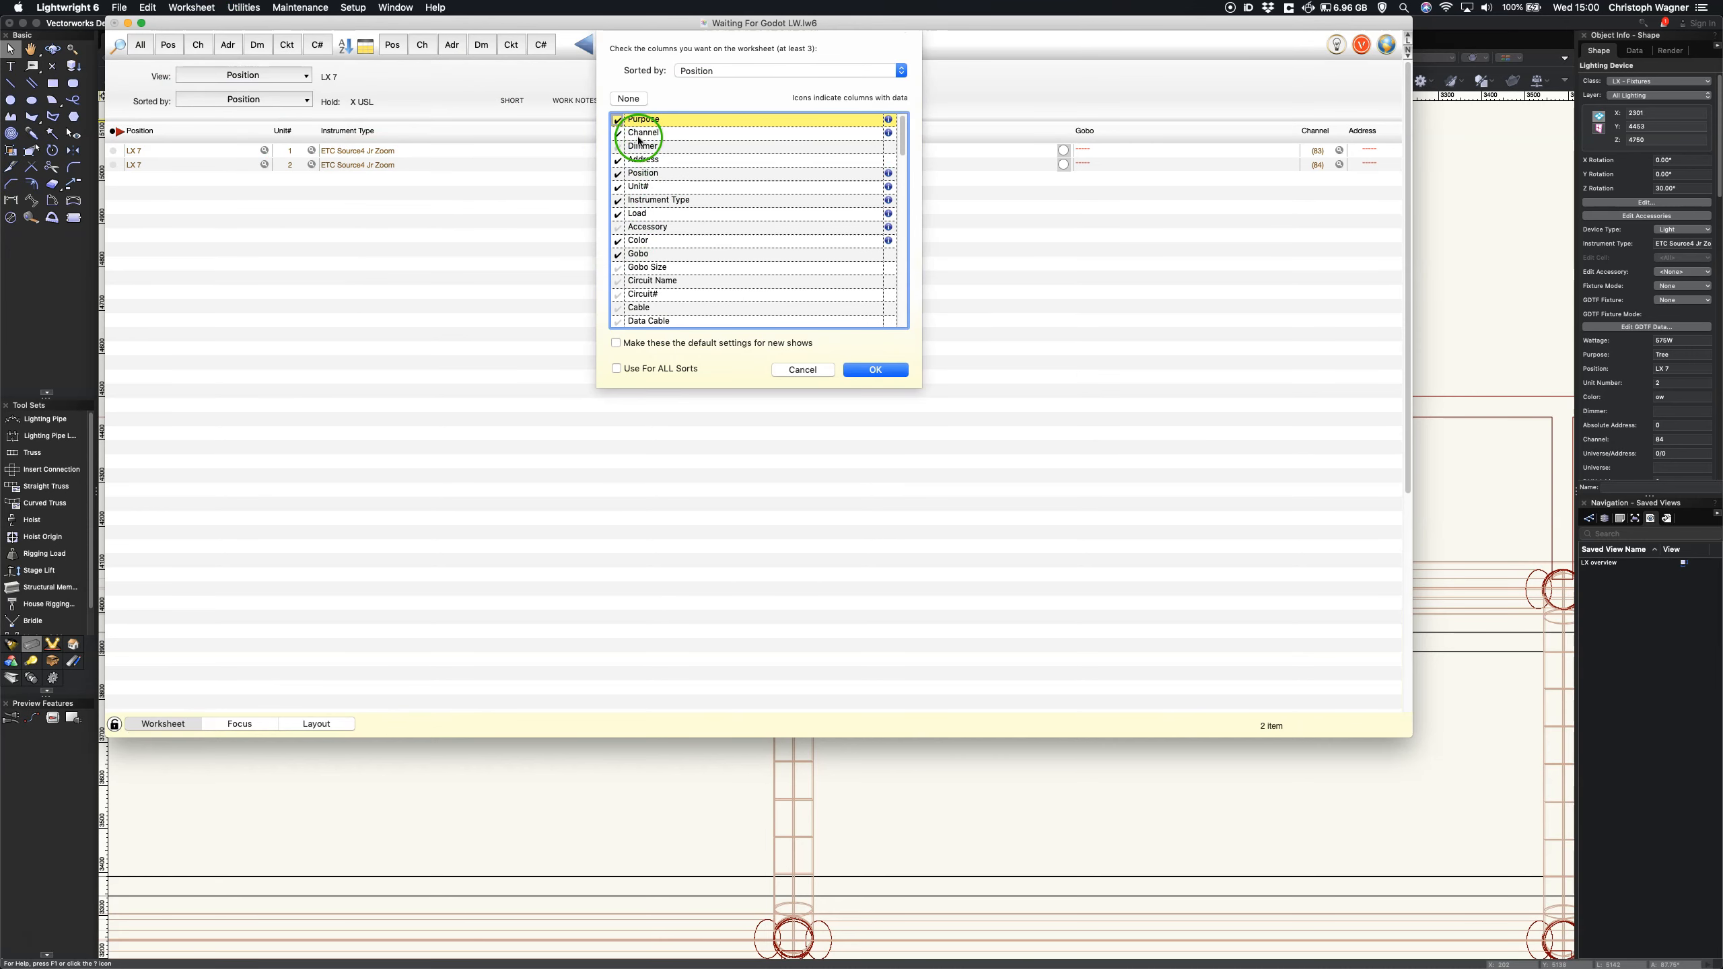
pyautogui.click(620, 227)
pyautogui.click(873, 371)
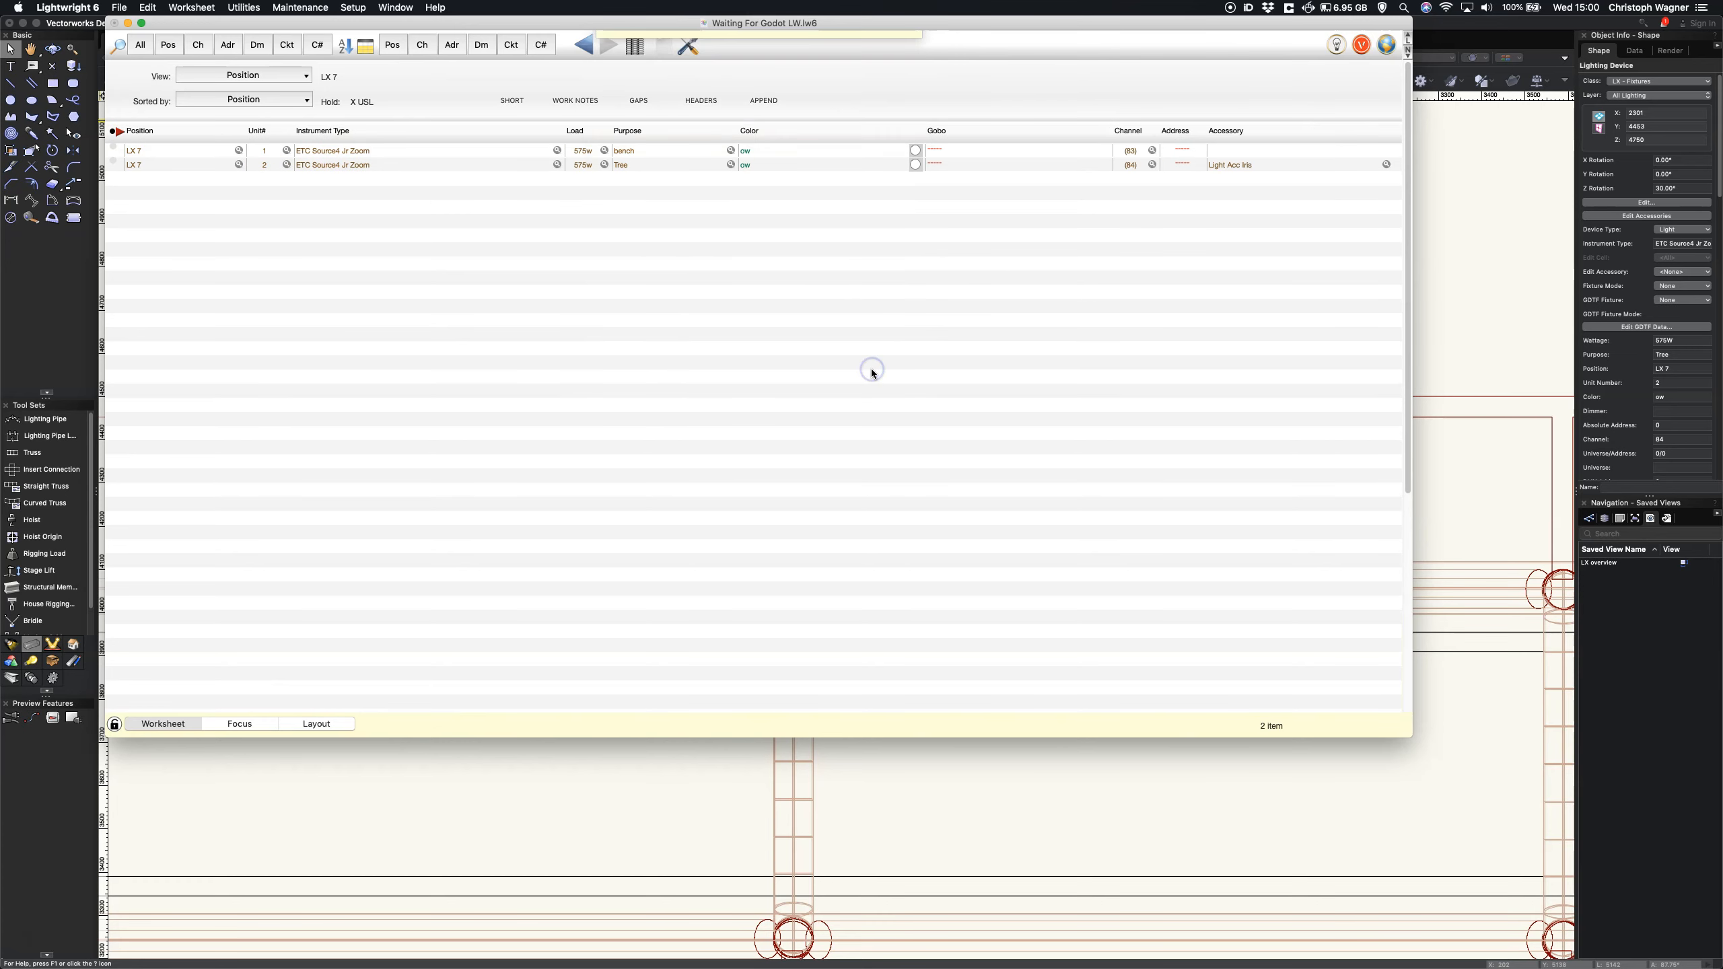